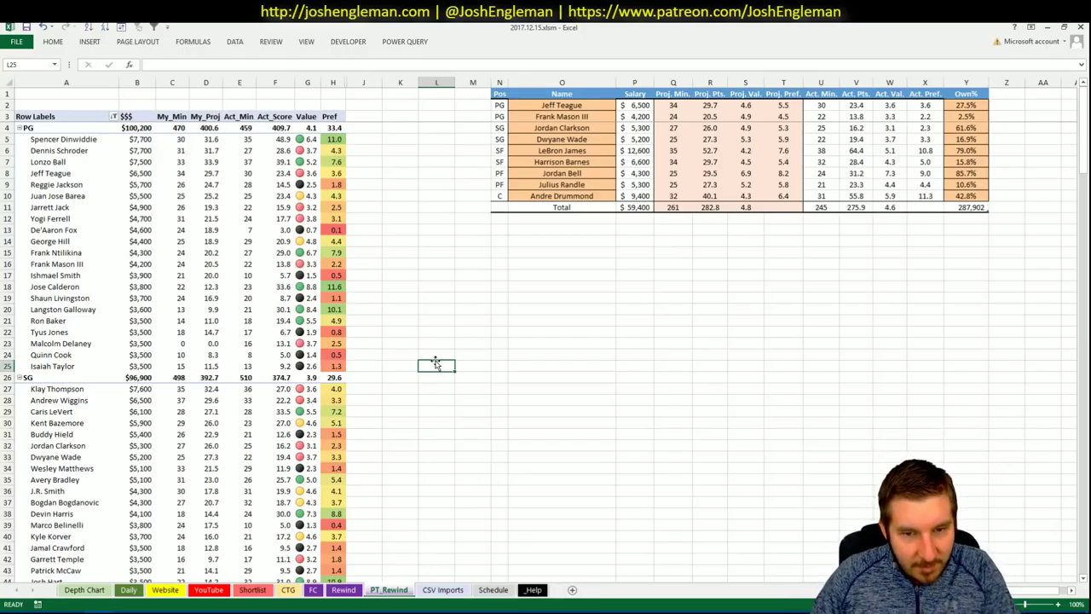
# - Switch to the FanDuel site in the browser and look through the 12/14 contests in the entry history
pyautogui.click(43, 613)
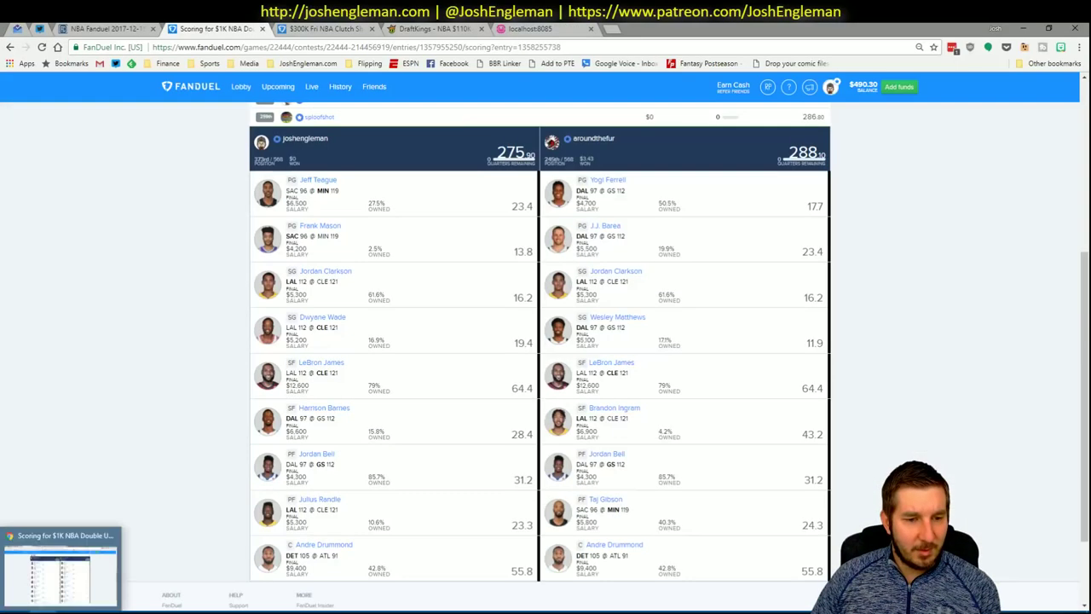
pyautogui.click(345, 98)
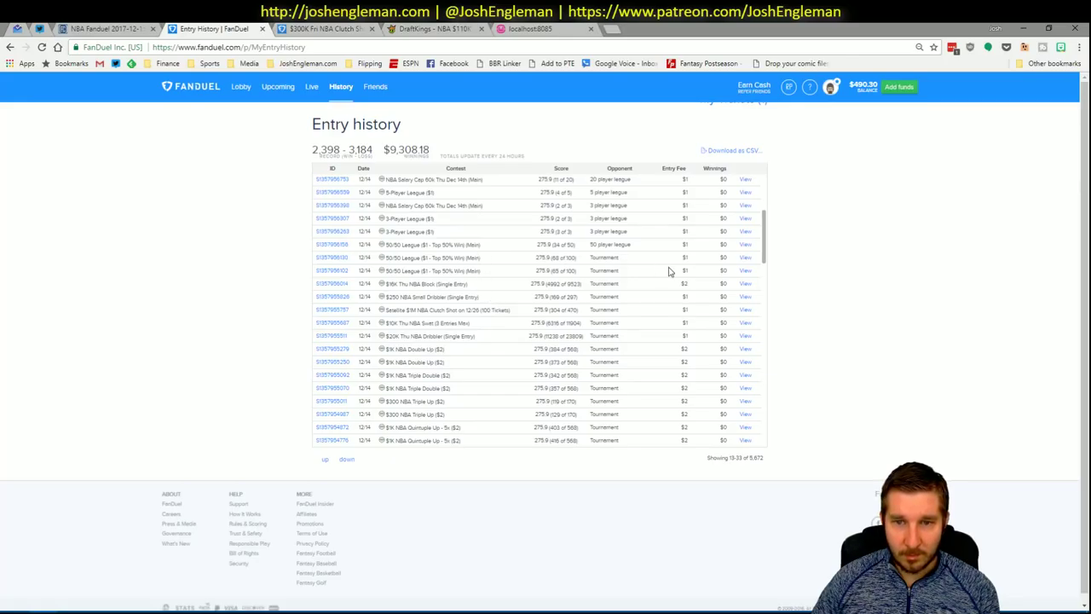
pyautogui.scroll(-2, 651, 300)
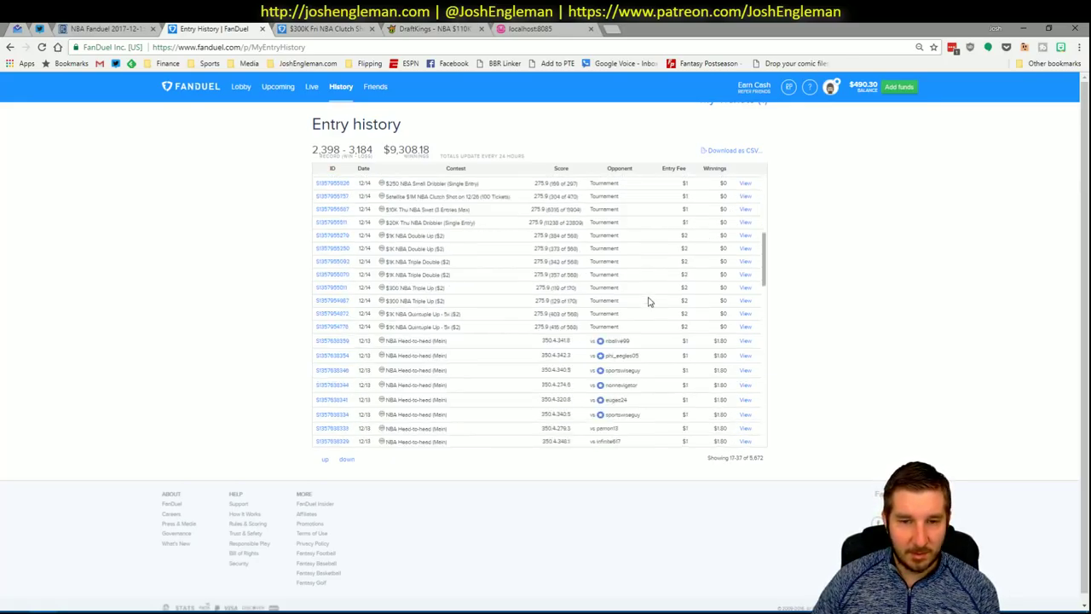
pyautogui.scroll(2, 650, 300)
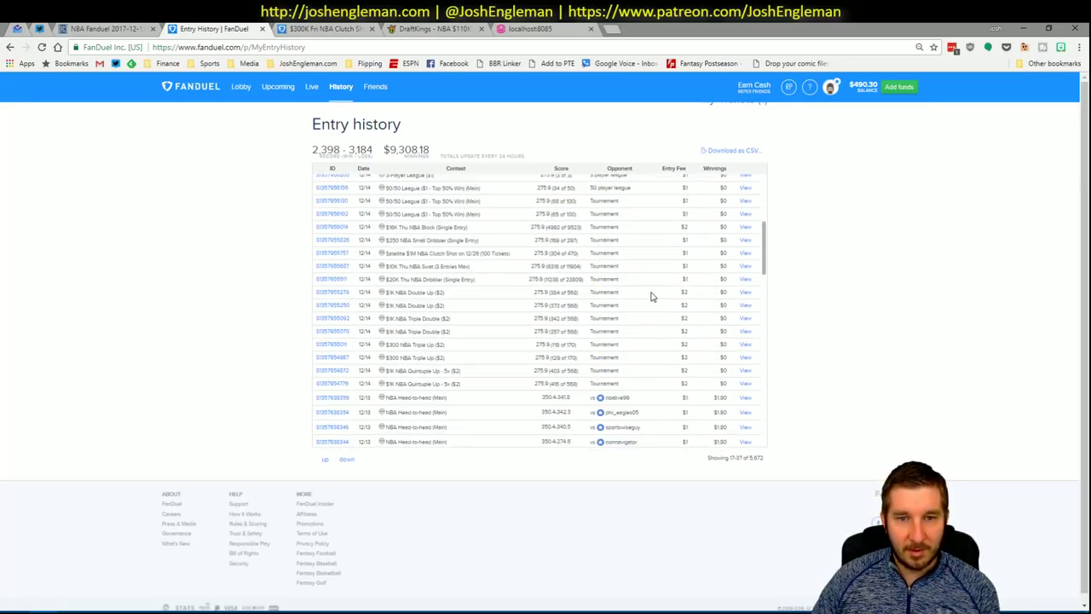
# - Open the scoring page of the second $1K NBA Double Up ($2) entry from 12/14 and review its lineup
pyautogui.click(744, 306)
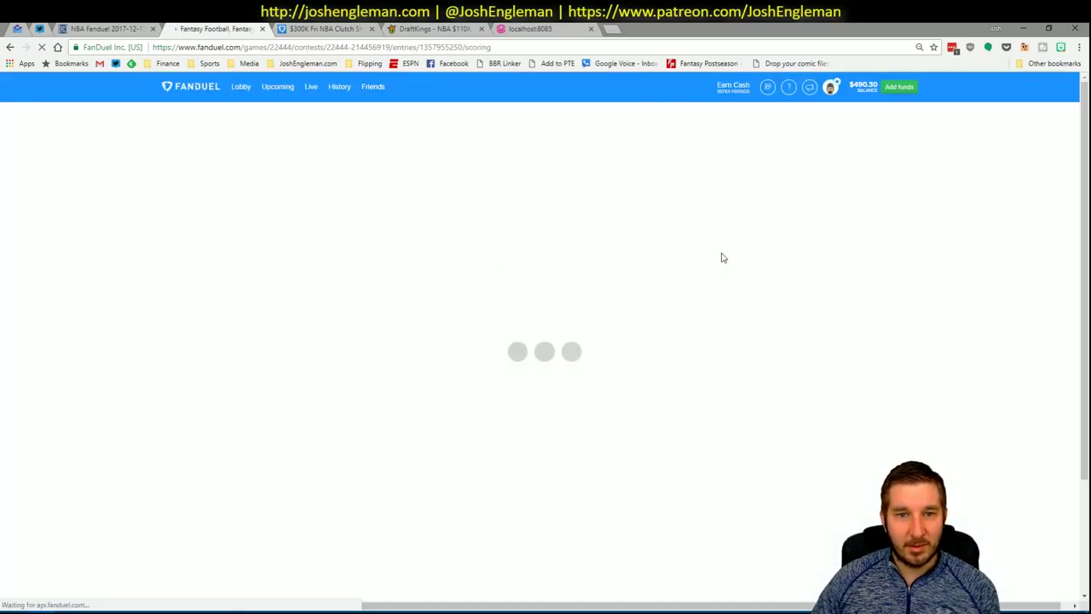
pyautogui.scroll(-3, 616, 261)
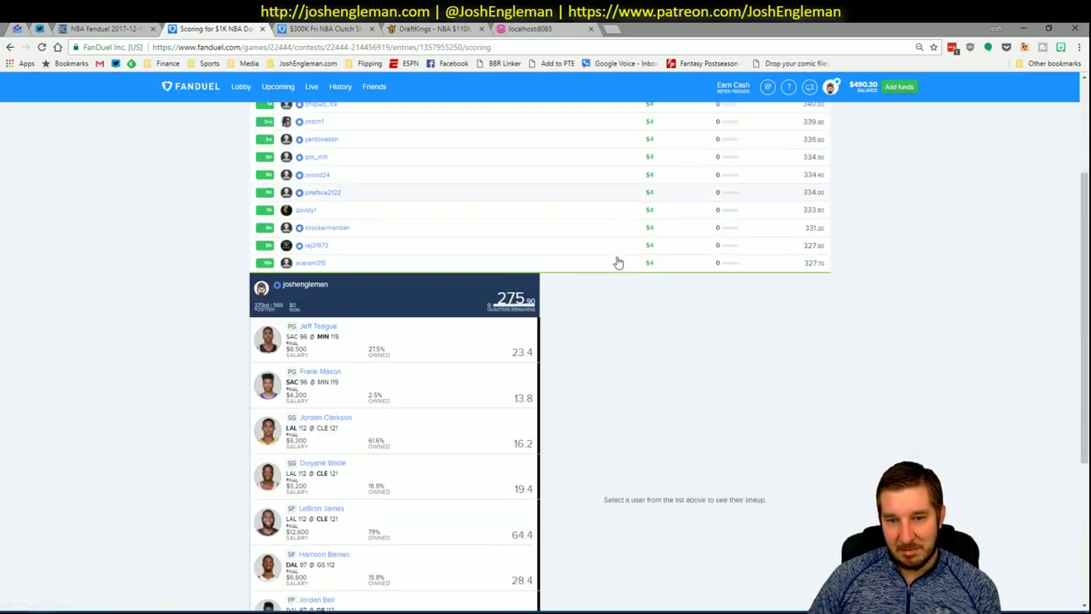
pyautogui.scroll(2, 616, 261)
pyautogui.scroll(-4, 617, 260)
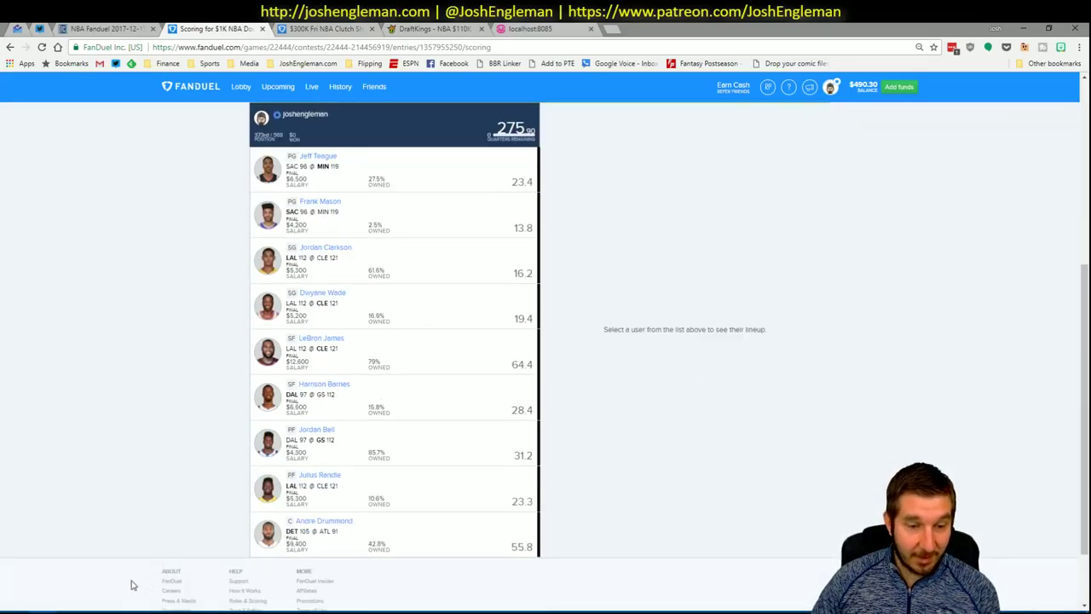
# - Switch back to the 2017.12.15 Excel workbook, review the lineup table on PT_Rewind, and open the CSV Imports sheet
pyautogui.click(99, 554)
pyautogui.click(568, 387)
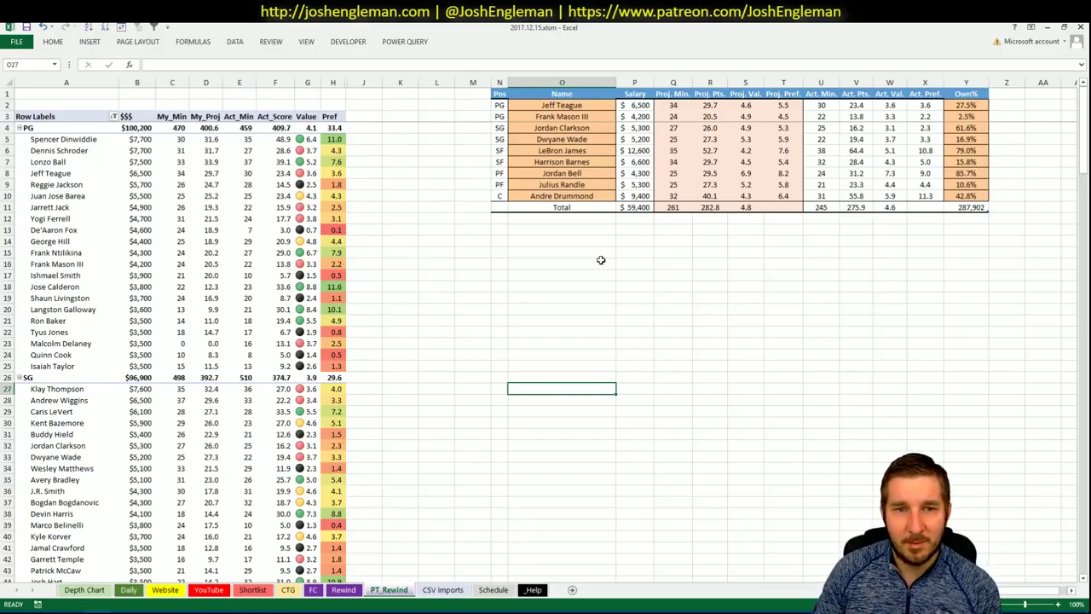
pyautogui.click(443, 257)
pyautogui.click(384, 253)
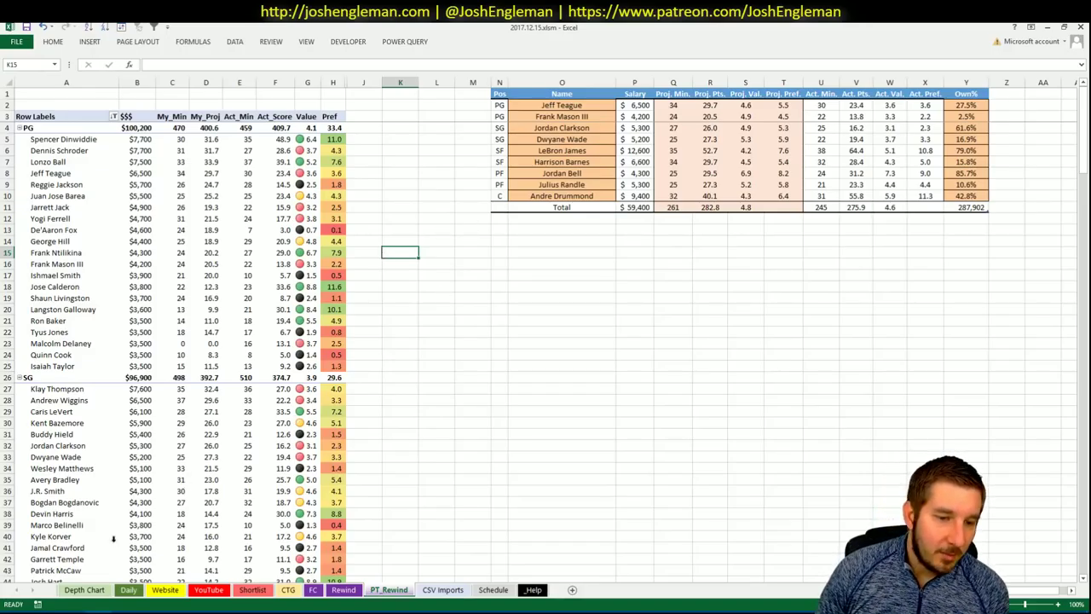
pyautogui.click(493, 590)
pyautogui.click(443, 590)
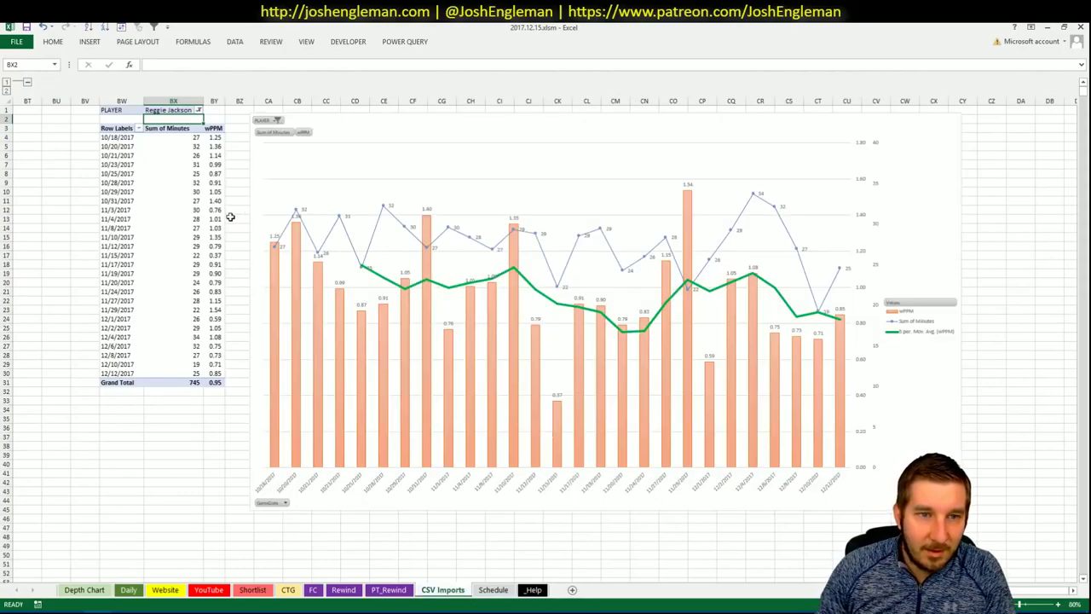
pyautogui.press('Up')
pyautogui.write('Frank Mason III')
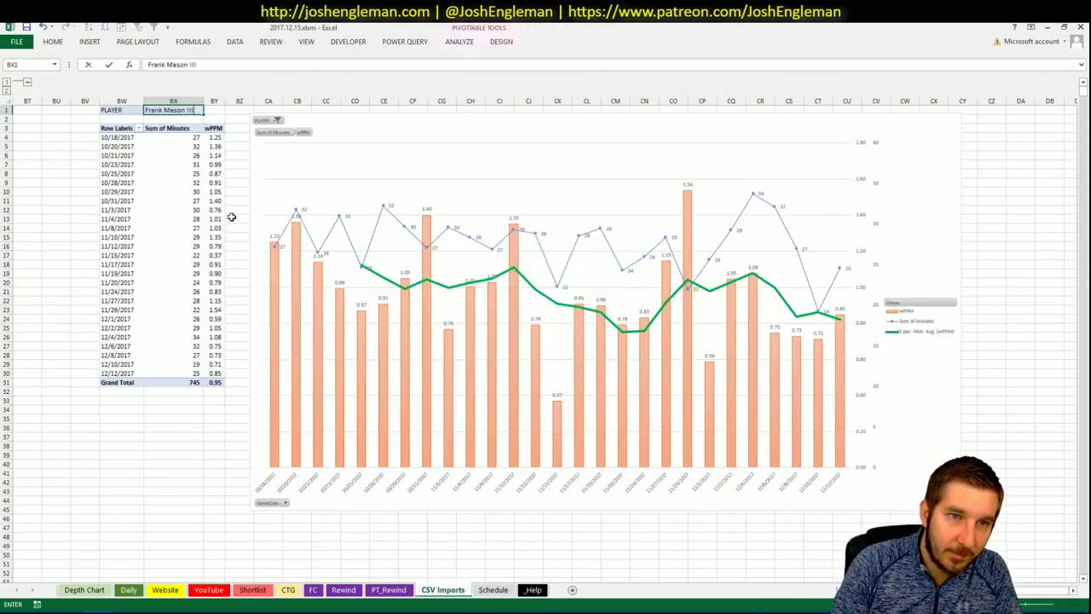
pyautogui.press('Return')
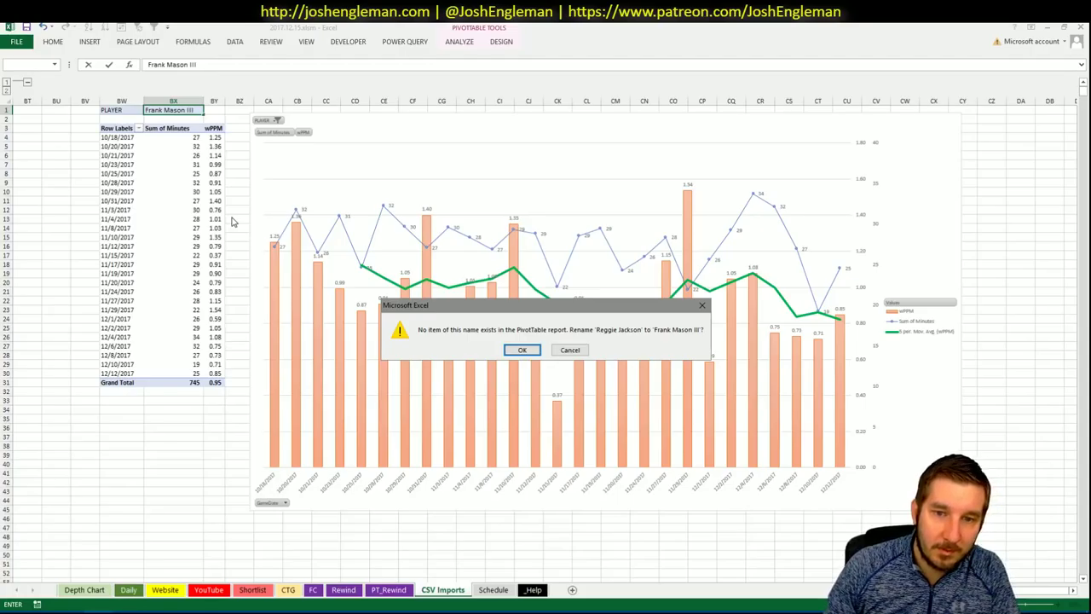
pyautogui.press('Escape')
pyautogui.press('Escape')
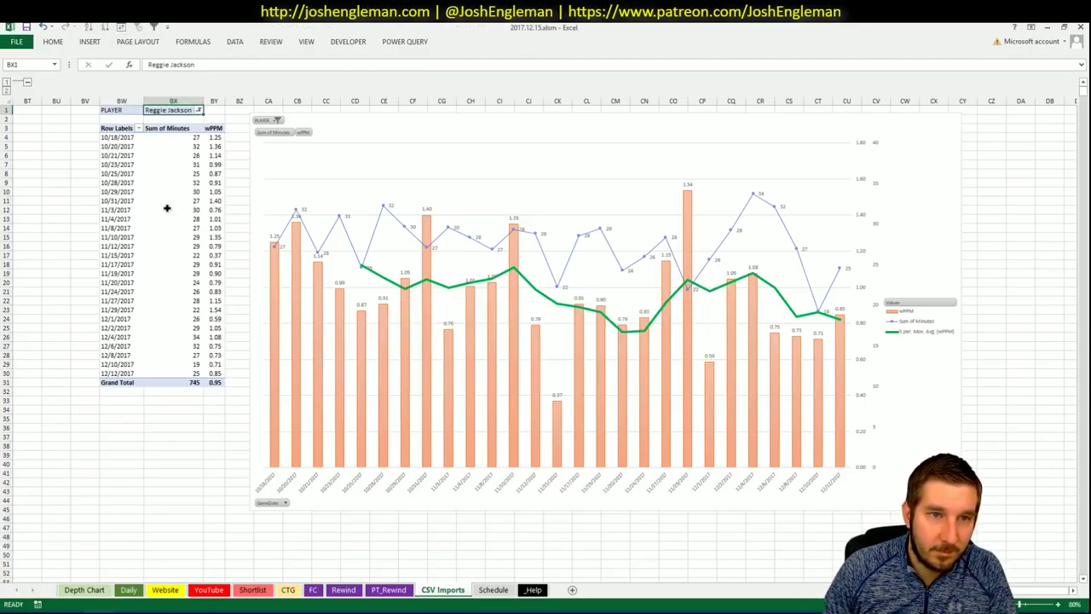
pyautogui.rightClick(167, 208)
pyautogui.press('Escape')
# - Filter the game-log pivot table and chart by PLAYER to Frank Mason, searching the filter list for "mason"
pyautogui.click(183, 111)
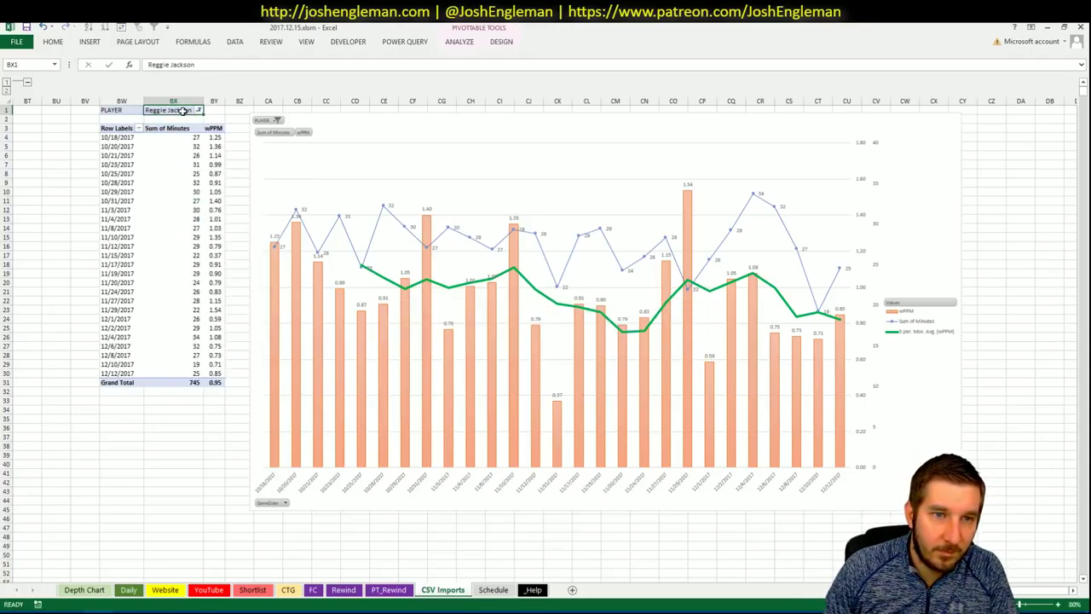
pyautogui.click(199, 110)
pyautogui.click(169, 125)
pyautogui.write('mason')
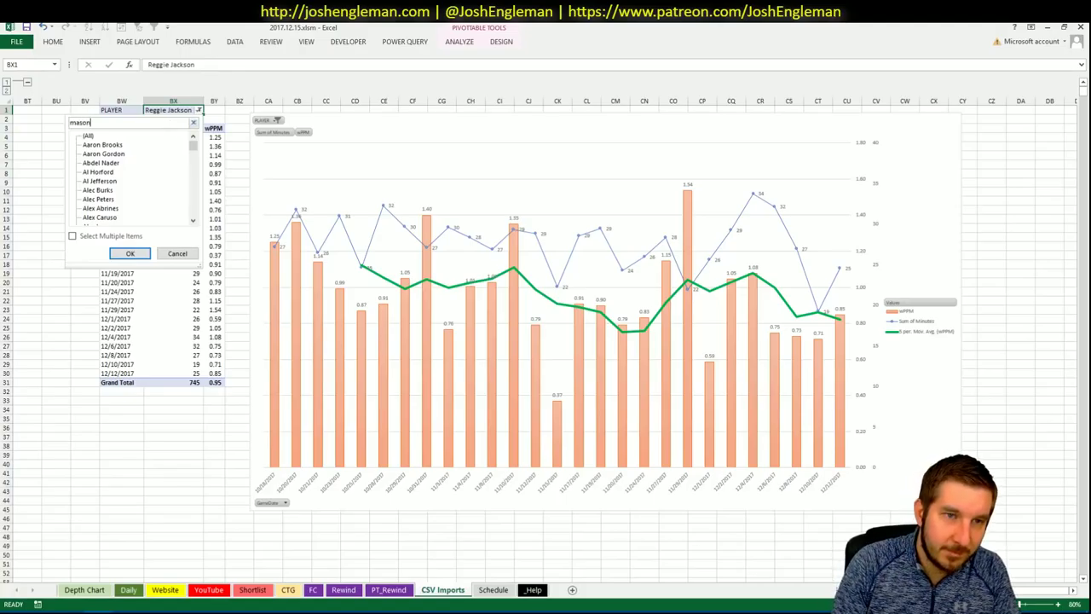
pyautogui.click(129, 253)
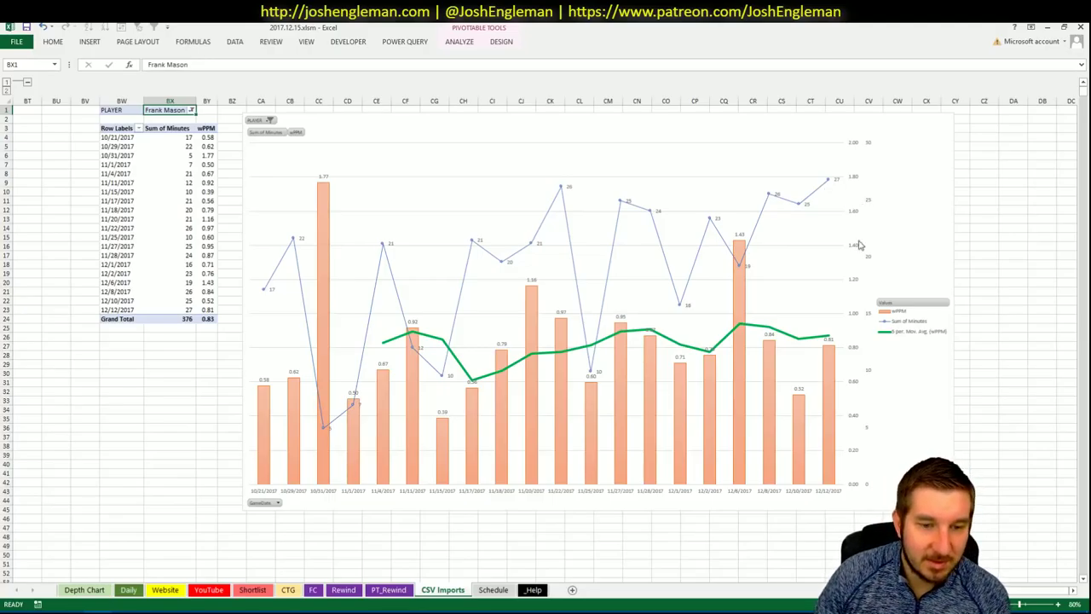
# - Check the YouTube sheet and return to the lineup table on the PT_Rewind sheet
pyautogui.click(209, 589)
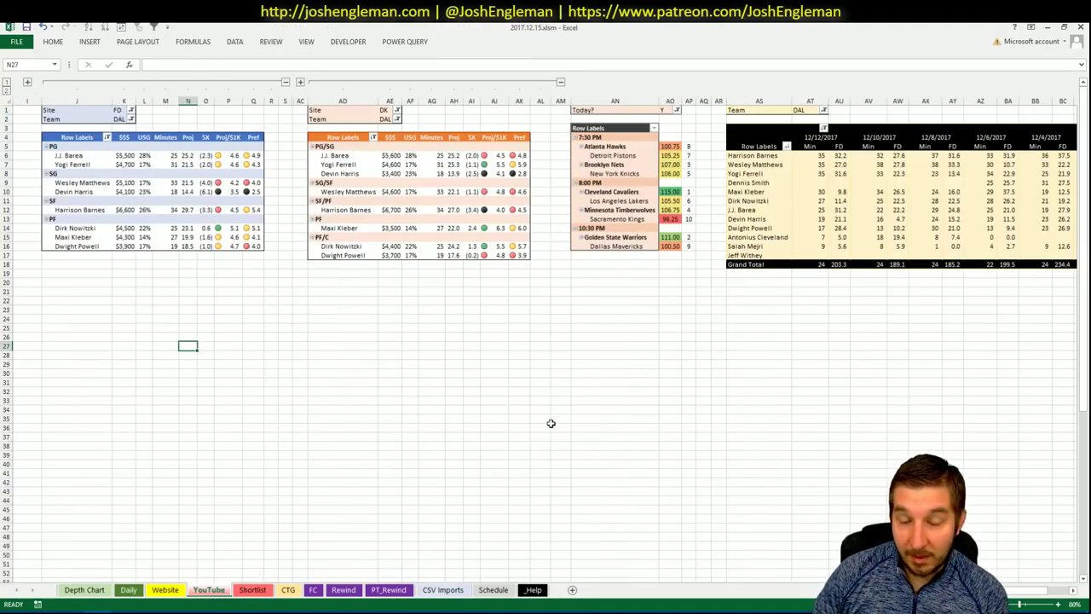
pyautogui.click(388, 590)
pyautogui.click(564, 477)
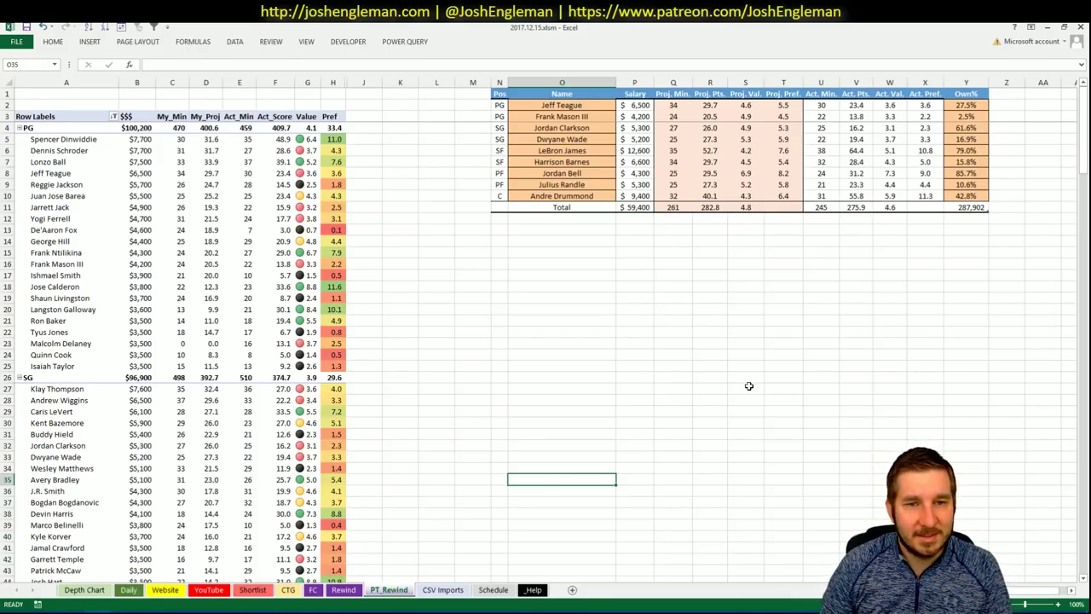
pyautogui.click(476, 376)
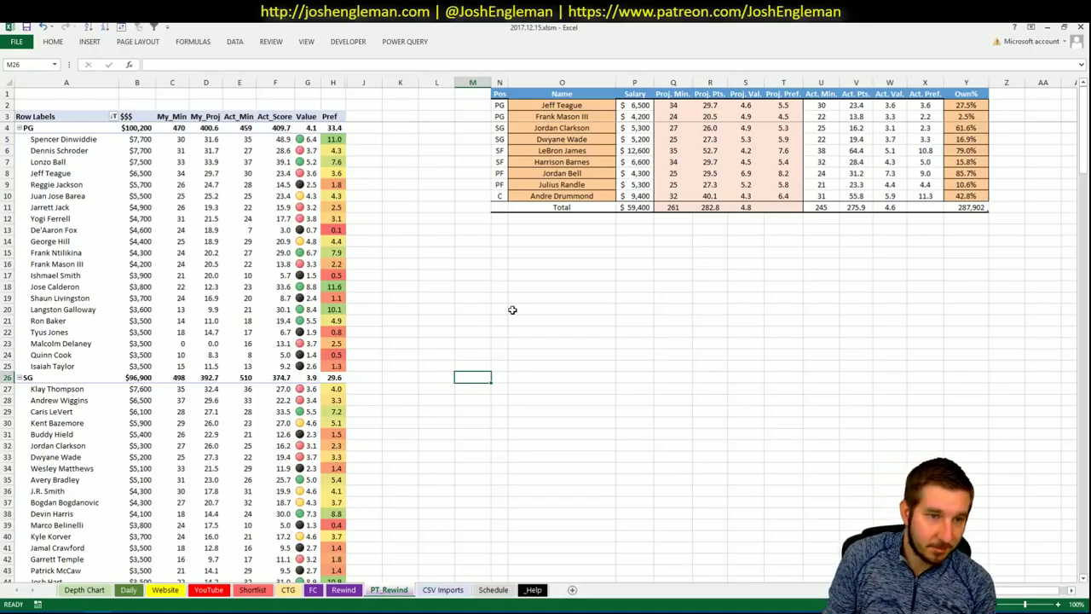
# - Compare projected and actual minutes, scores and value of the PG and SG players in the PT_Rewind pivot table
pyautogui.scroll(-3, 379, 337)
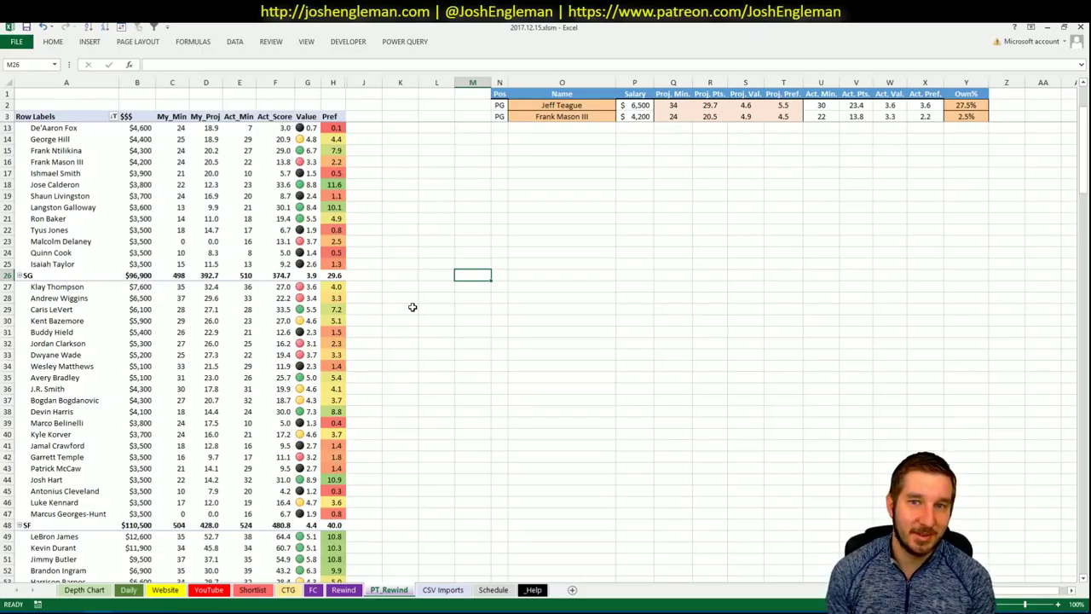
pyautogui.scroll(3, 443, 292)
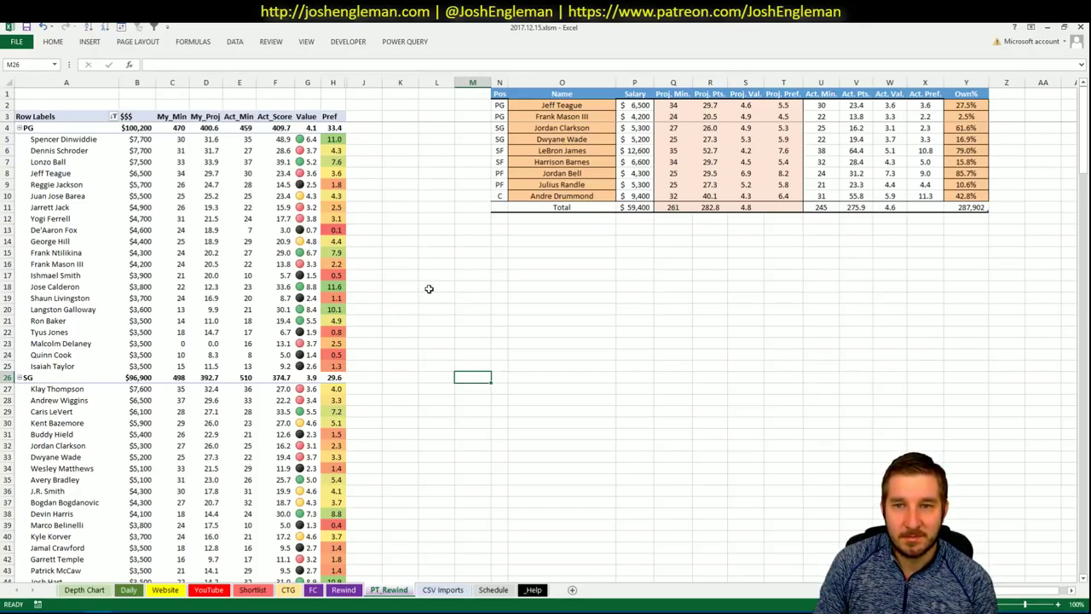
pyautogui.scroll(-5, 429, 288)
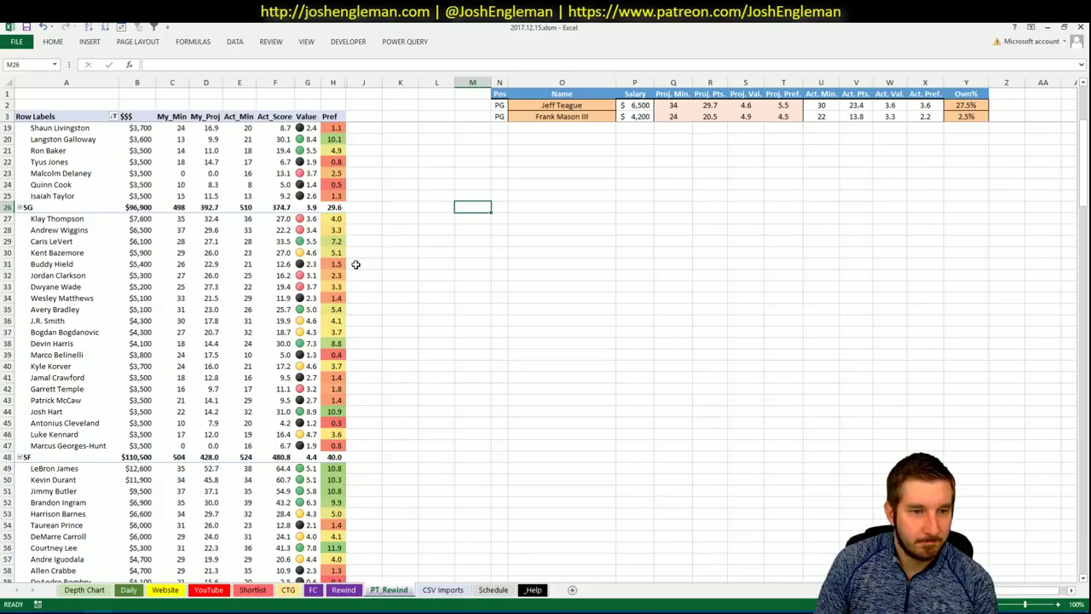
pyautogui.scroll(5, 359, 270)
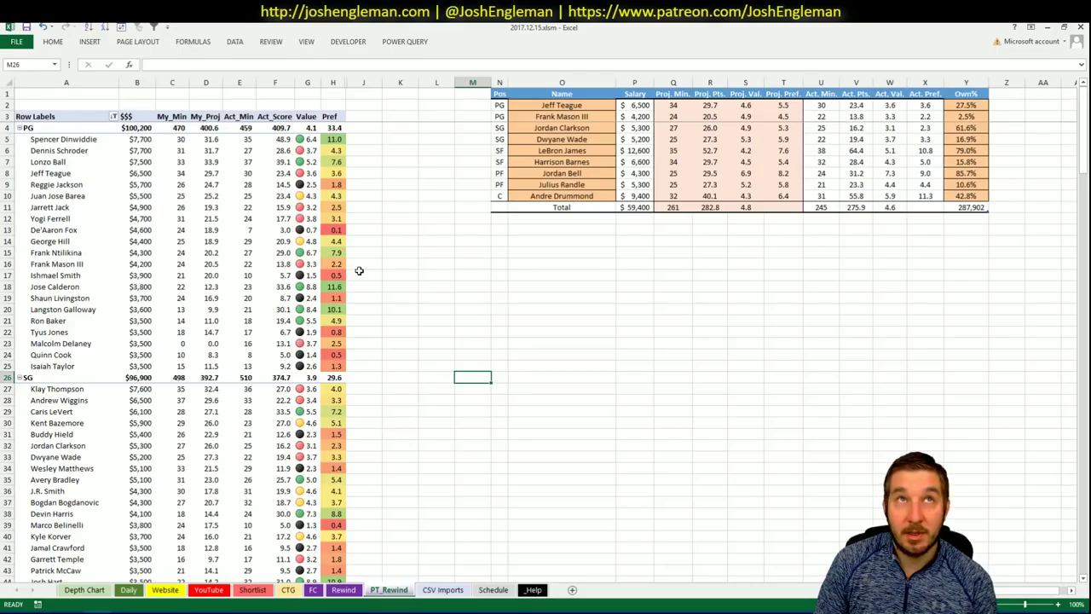
pyautogui.scroll(-8, 358, 271)
pyautogui.scroll(8, 359, 271)
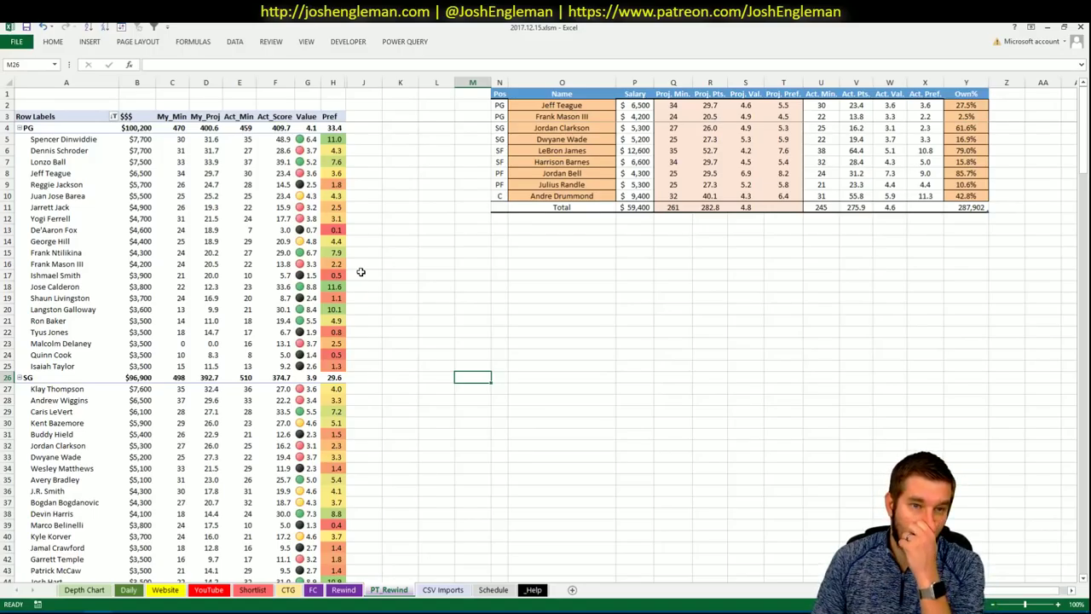
pyautogui.scroll(-11, 364, 270)
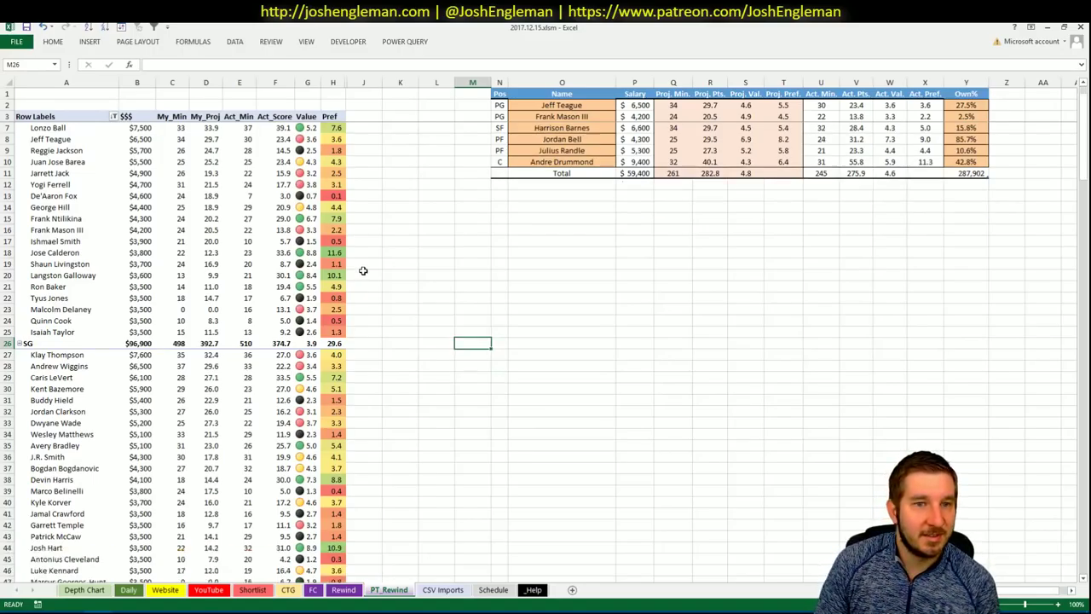
pyautogui.scroll(5, 363, 270)
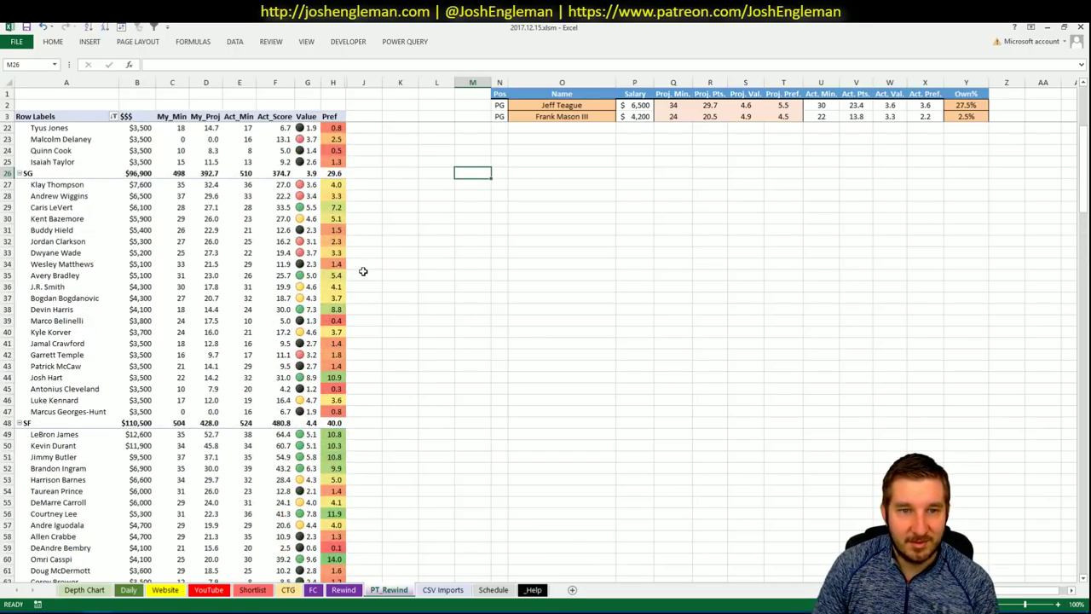
pyautogui.scroll(1, 363, 271)
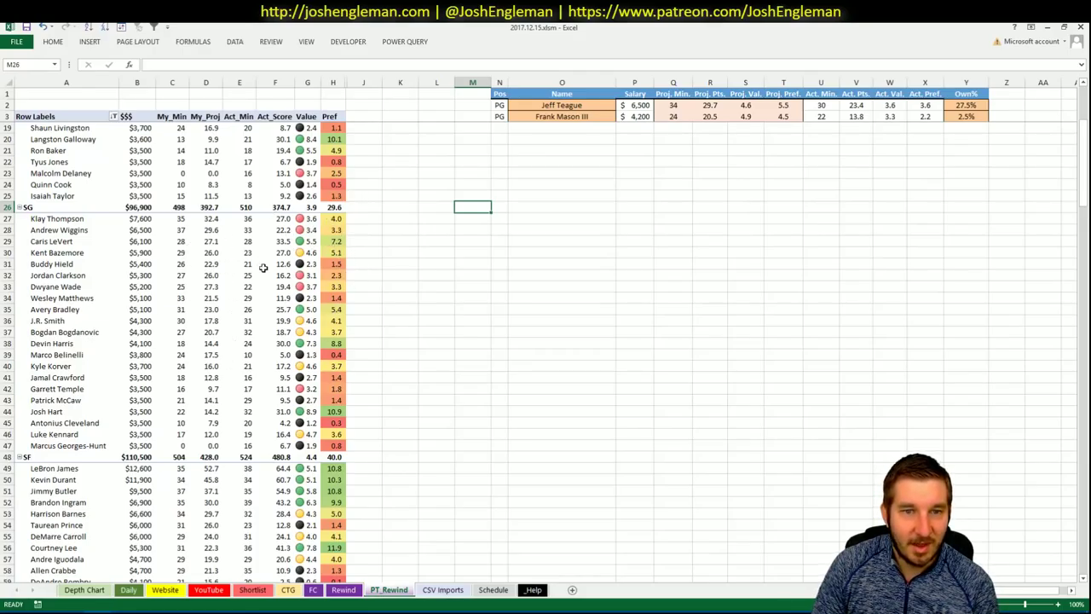
# - Review the SF and PF players' projected and actual results in the pivot table against the chosen lineup
pyautogui.click(393, 307)
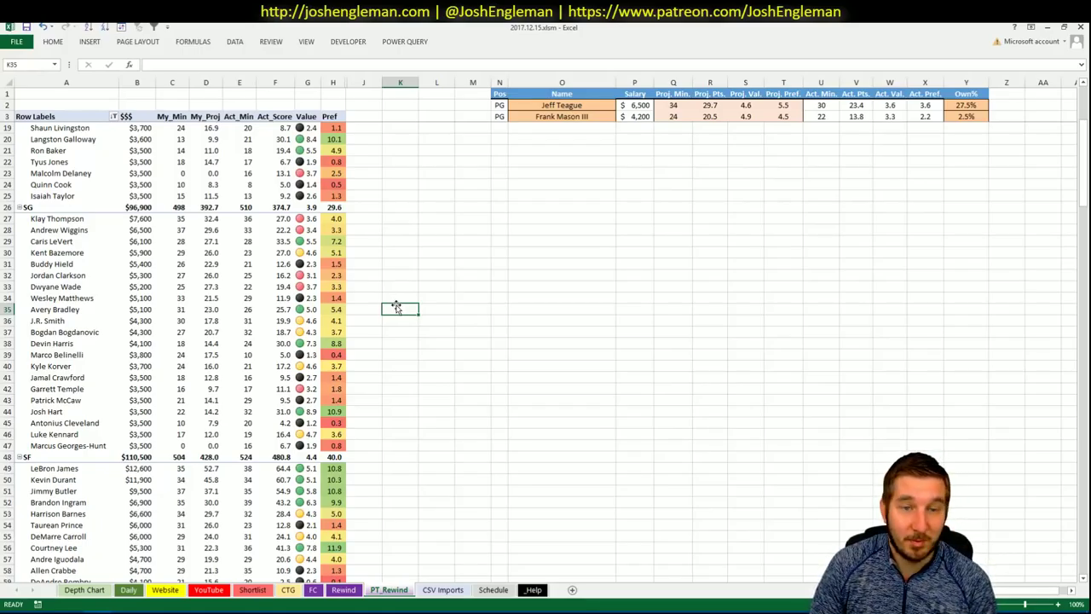
pyautogui.scroll(-6, 397, 305)
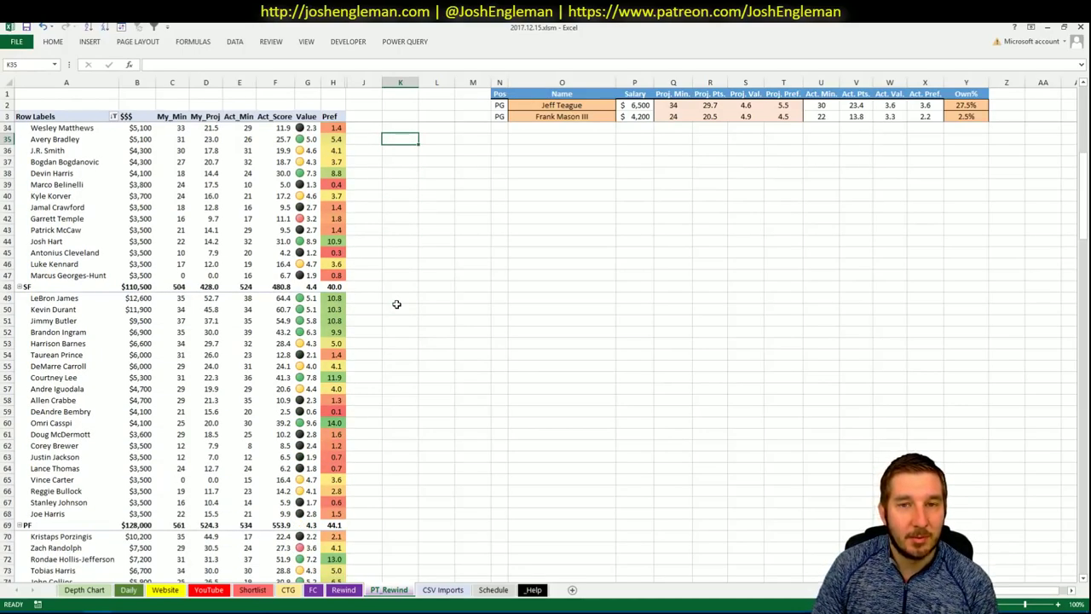
pyautogui.scroll(10, 401, 305)
pyautogui.scroll(1, 402, 304)
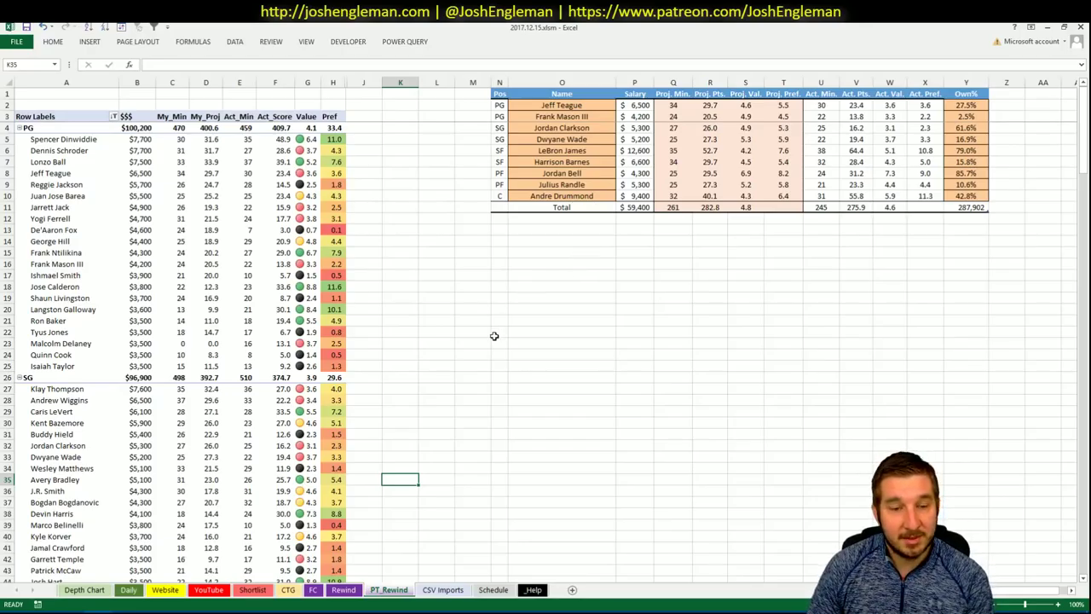
pyautogui.scroll(-9, 492, 335)
pyautogui.scroll(-1, 492, 334)
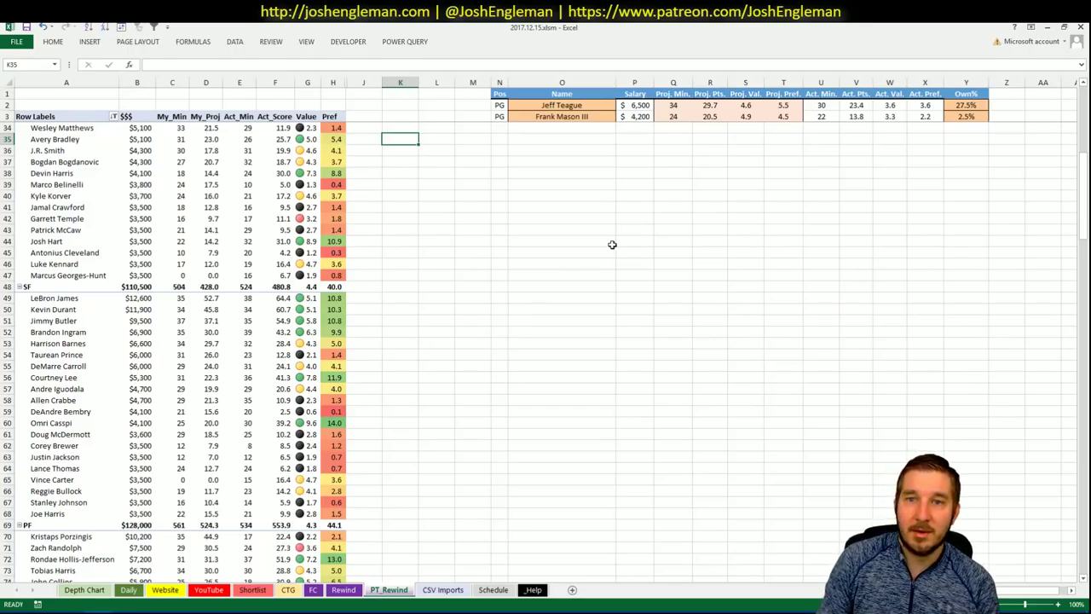
pyautogui.scroll(10, 596, 251)
pyautogui.scroll(-14, 645, 237)
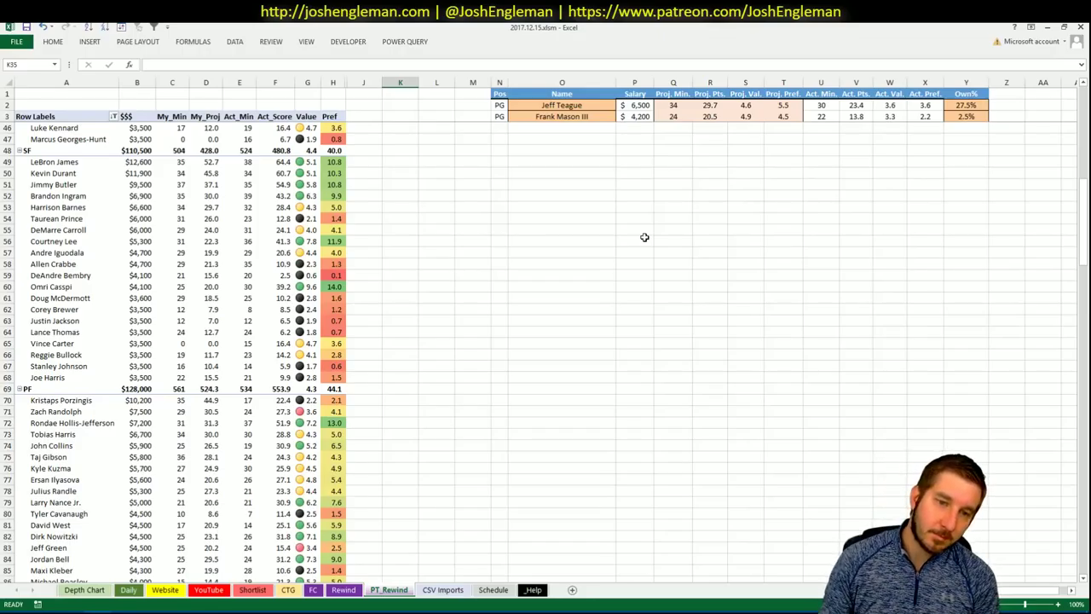
pyautogui.scroll(14, 644, 237)
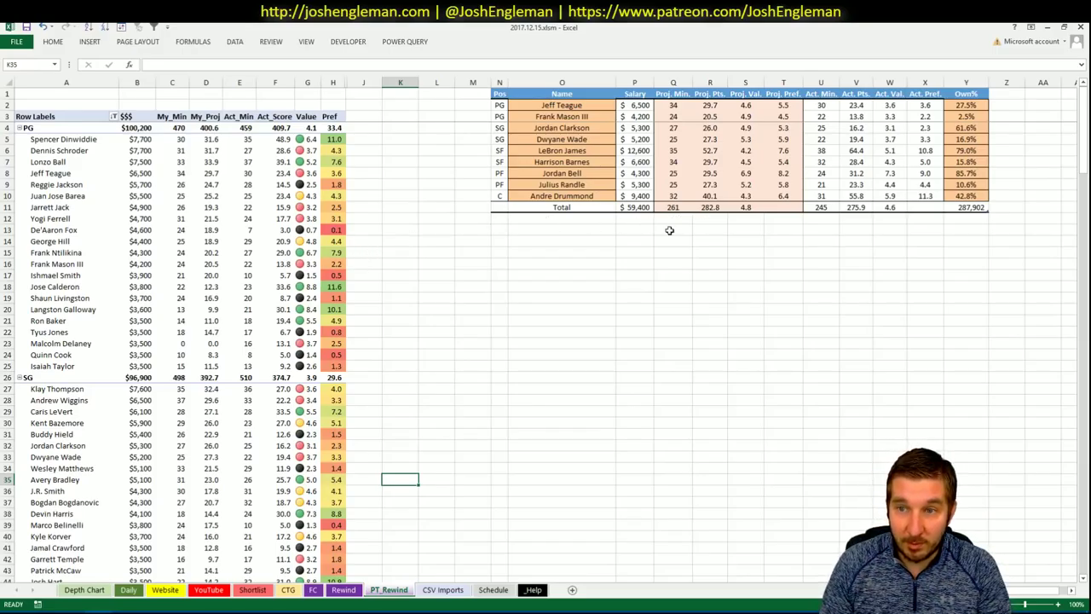
pyautogui.scroll(-7, 387, 307)
pyautogui.scroll(7, 387, 306)
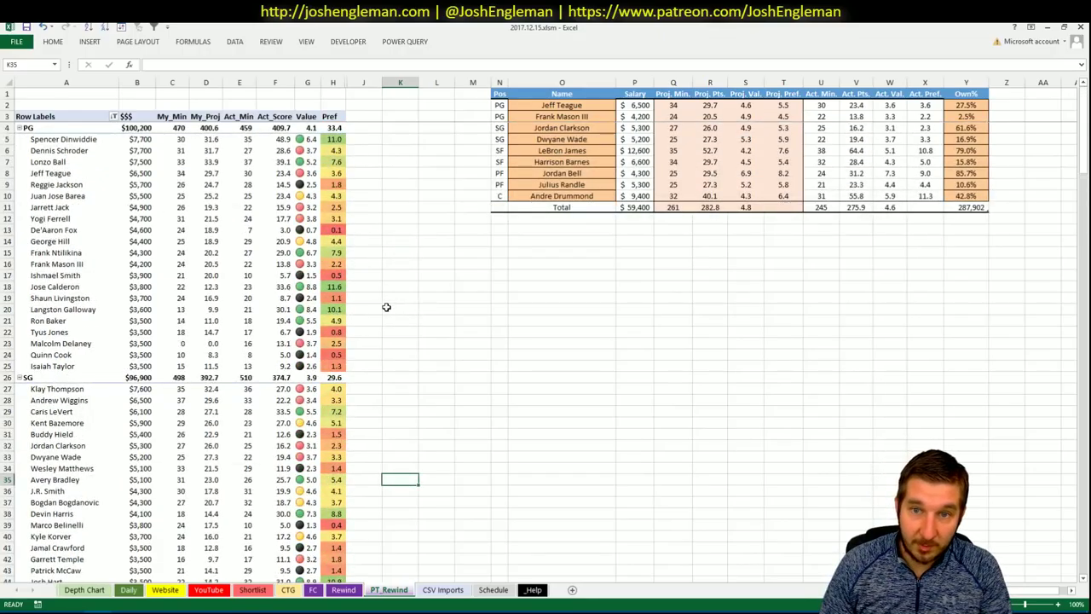
pyautogui.scroll(-7, 388, 306)
pyautogui.scroll(-10, 392, 306)
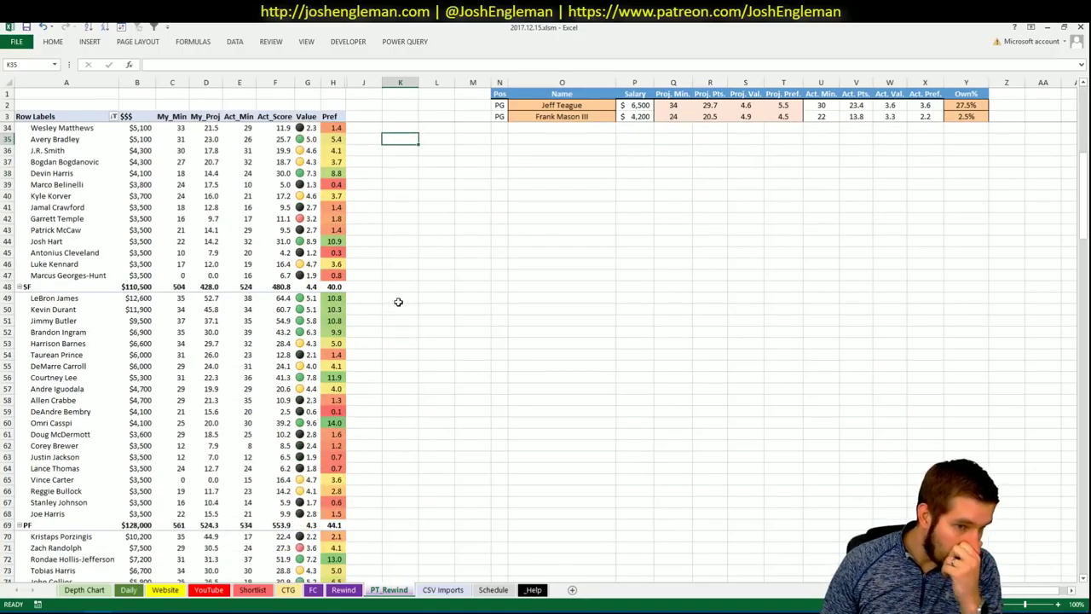
# - Review the PF and C players' projected and actual results in the pivot table against the lineup table and its totals
pyautogui.scroll(-3, 399, 306)
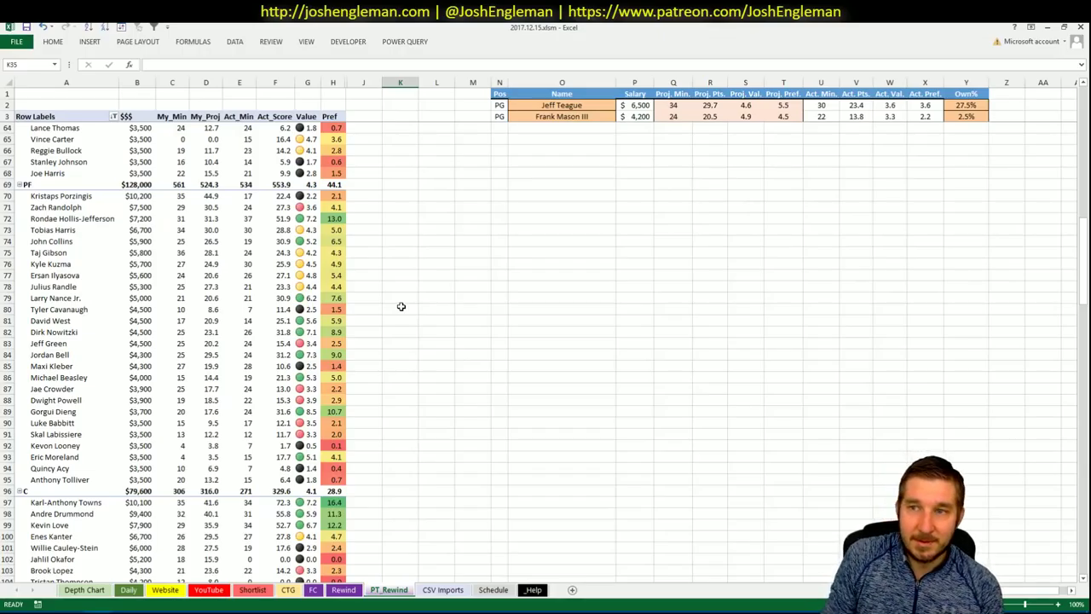
pyautogui.scroll(20, 484, 256)
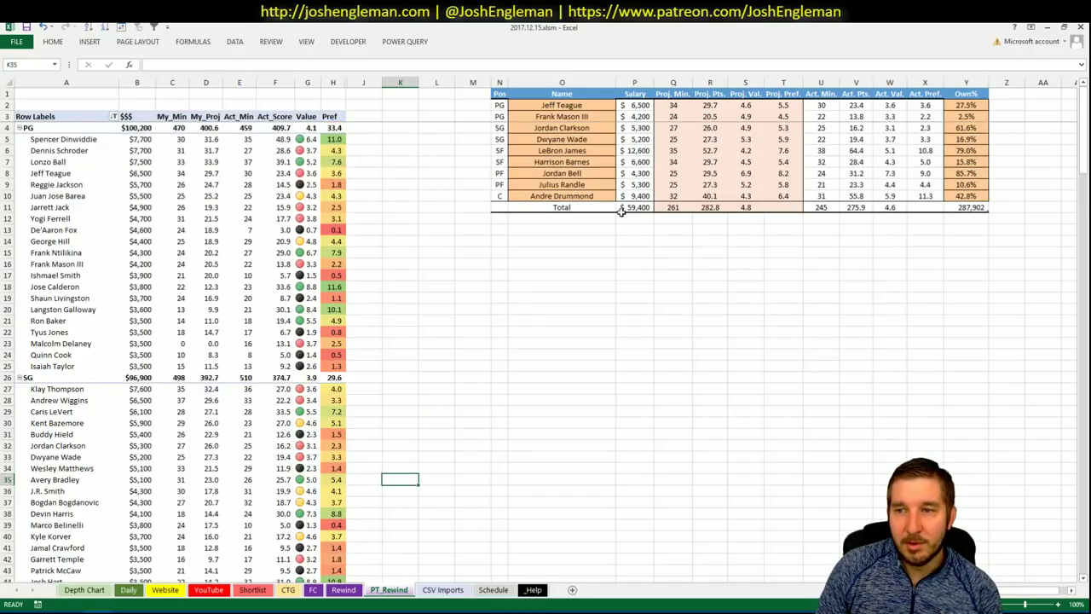
pyautogui.scroll(-1, 425, 256)
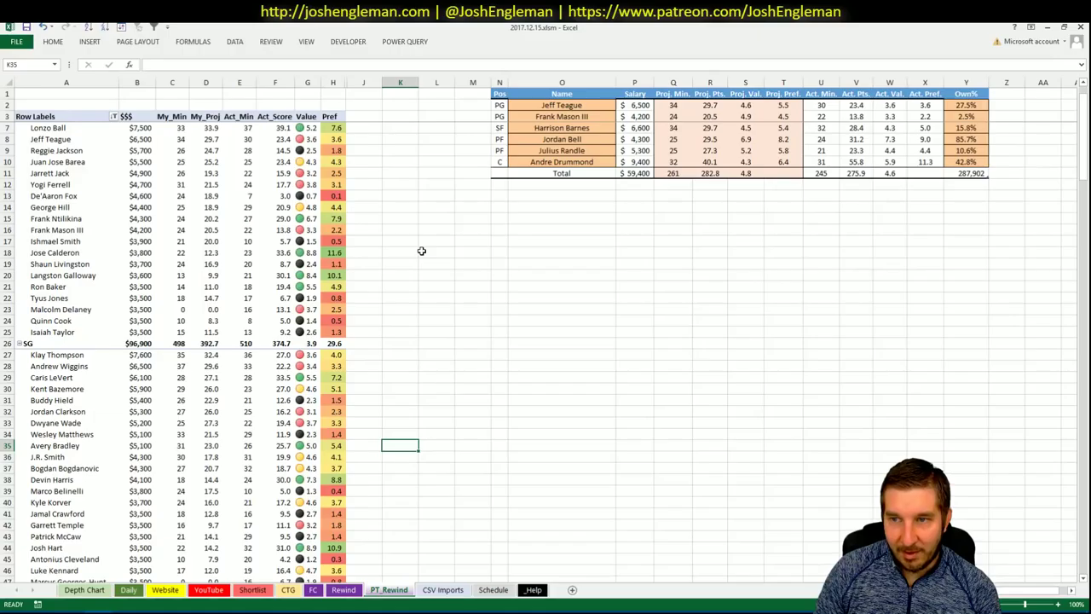
pyautogui.scroll(-1, 423, 250)
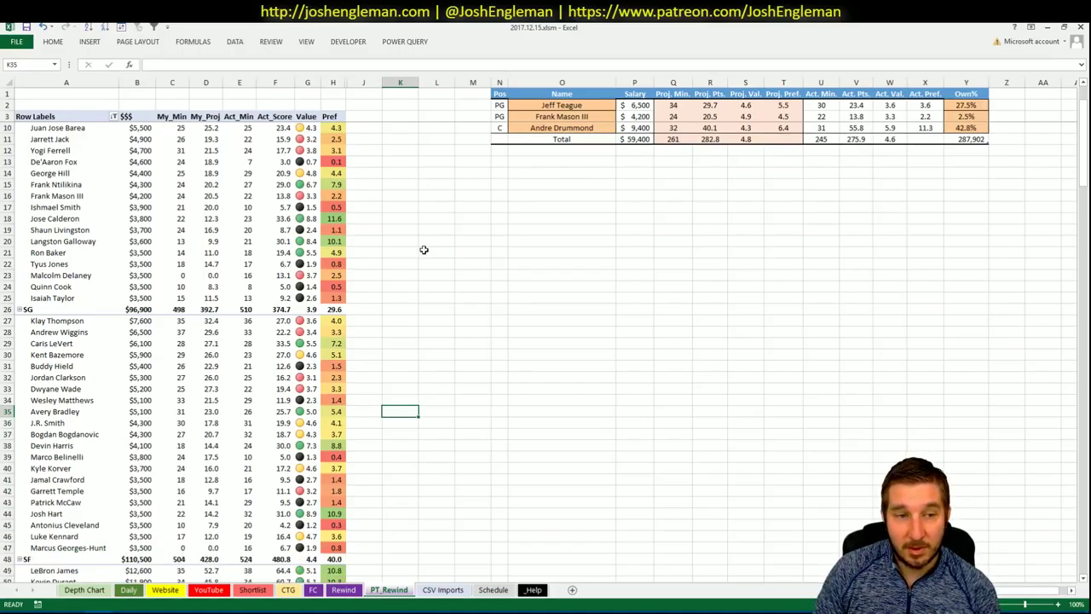
pyautogui.scroll(-20, 424, 250)
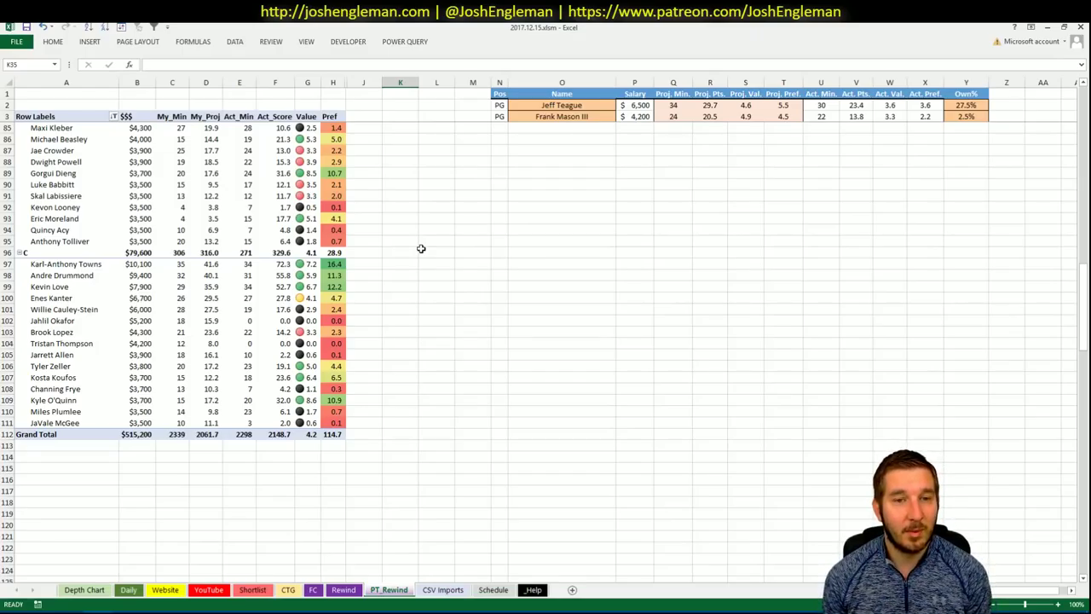
pyautogui.scroll(20, 421, 248)
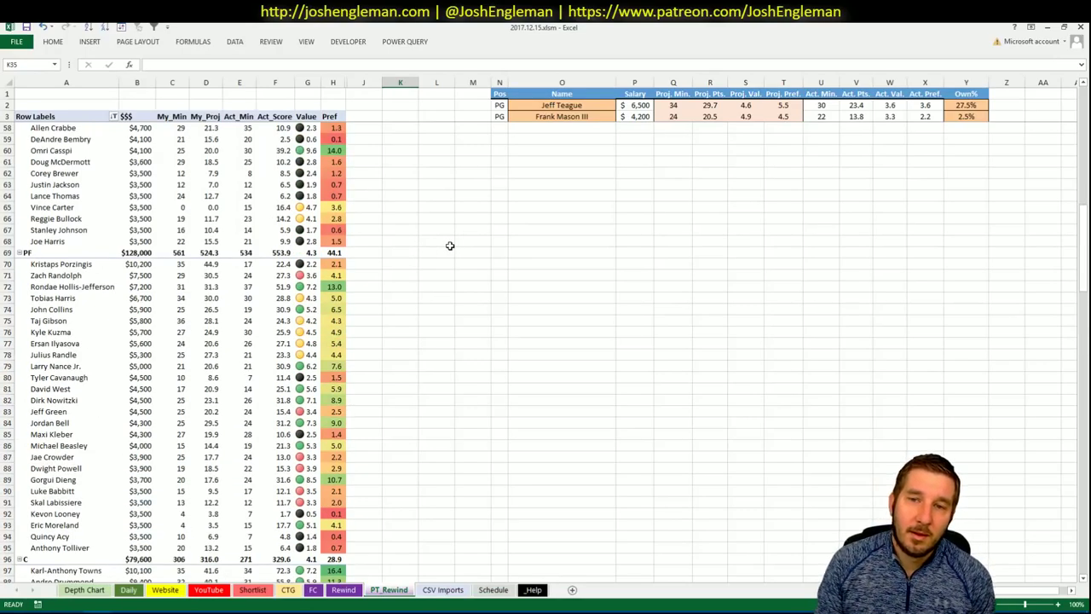
pyautogui.scroll(-20, 449, 250)
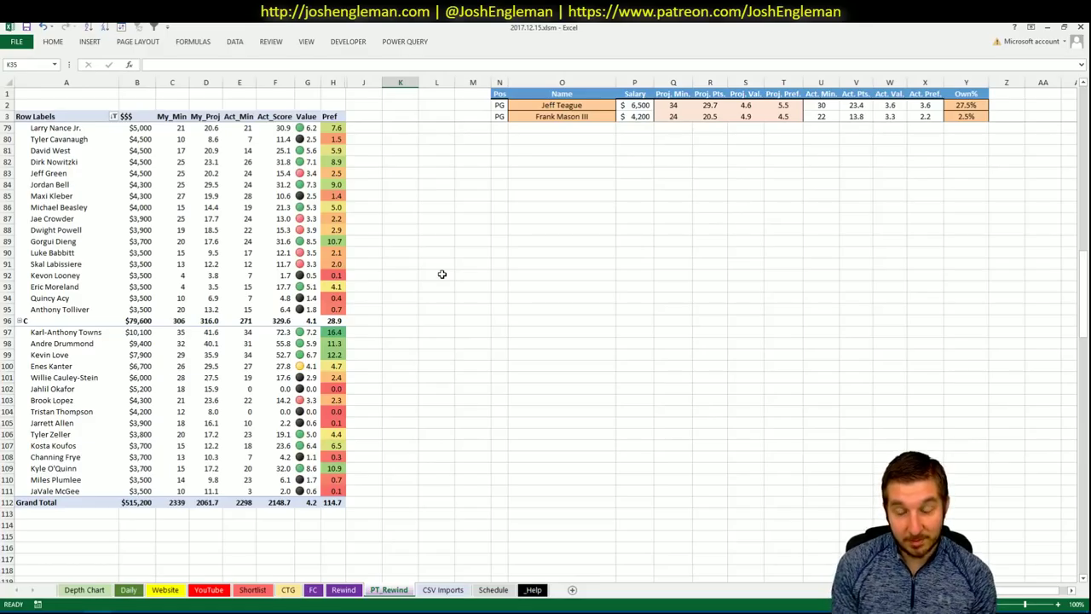
pyautogui.scroll(12, 783, 225)
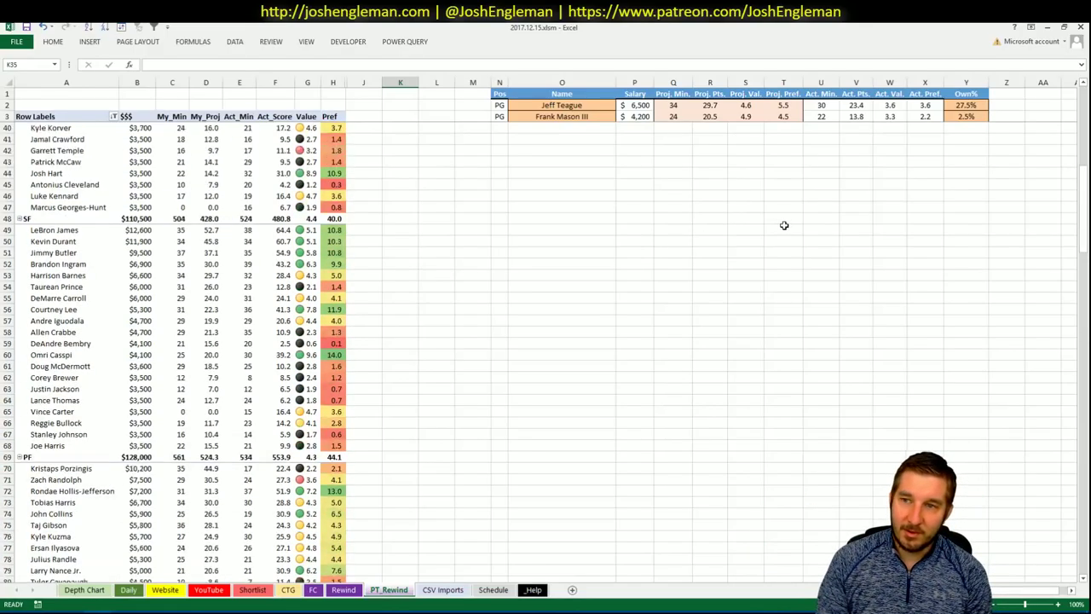
pyautogui.scroll(13, 783, 225)
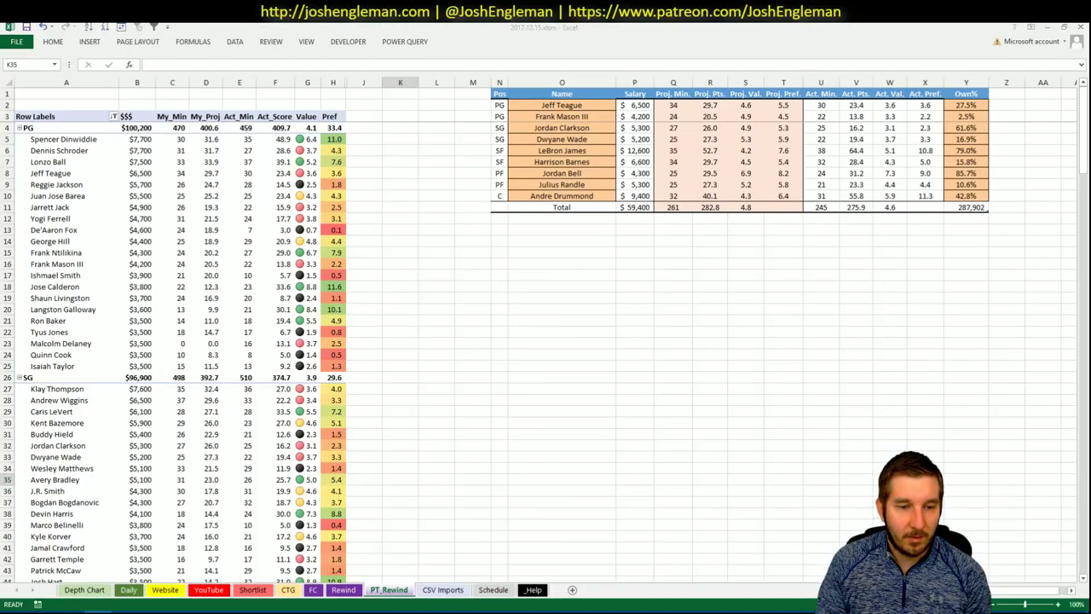
# - Switch to the Daily Fantasy Contest Tracker workbook and check the 14-Dec entry fees, P/L, ROI and running balance on FD Details
pyautogui.rightClick(98, 611)
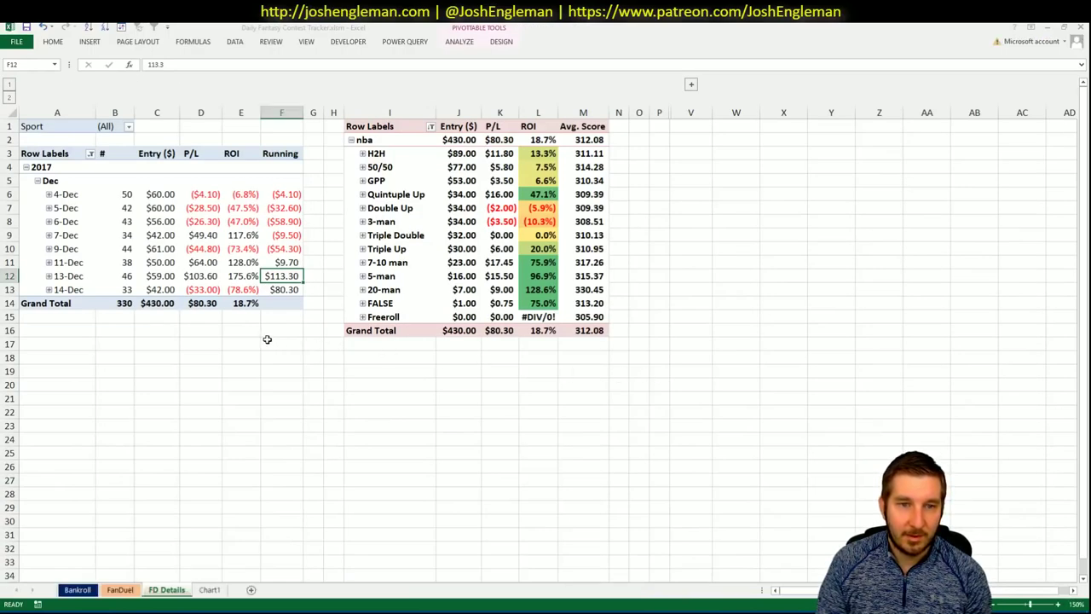
pyautogui.click(218, 342)
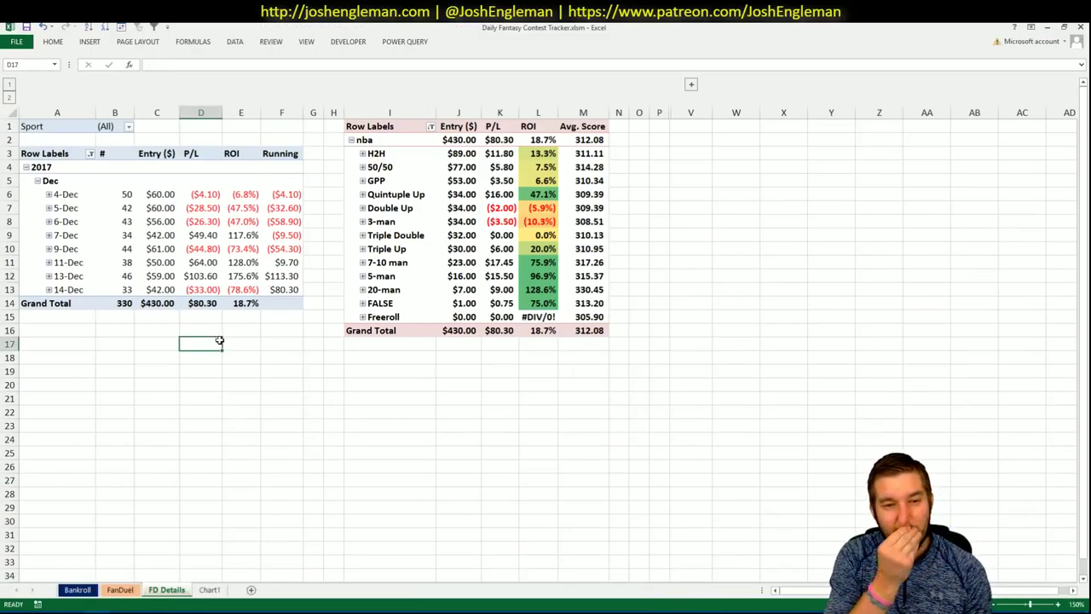
pyautogui.click(162, 303)
pyautogui.click(169, 292)
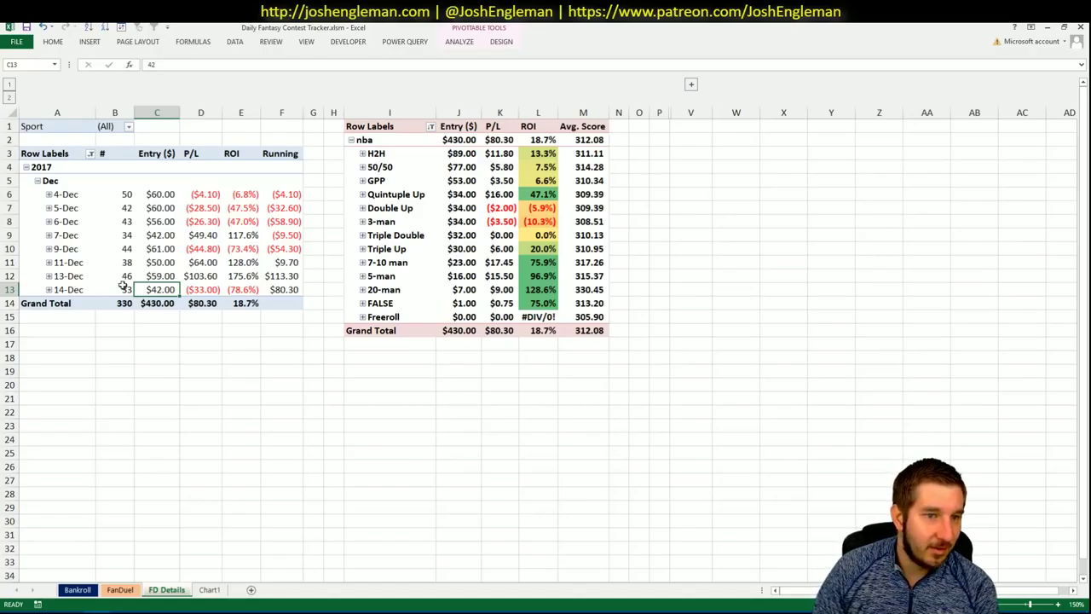
pyautogui.click(208, 288)
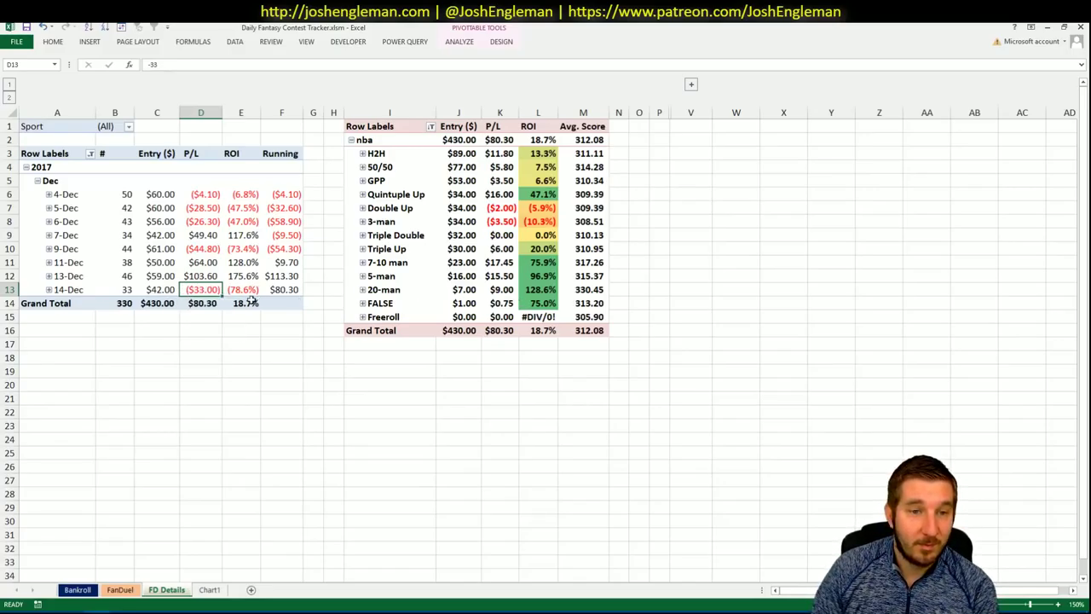
pyautogui.click(177, 317)
pyautogui.click(215, 288)
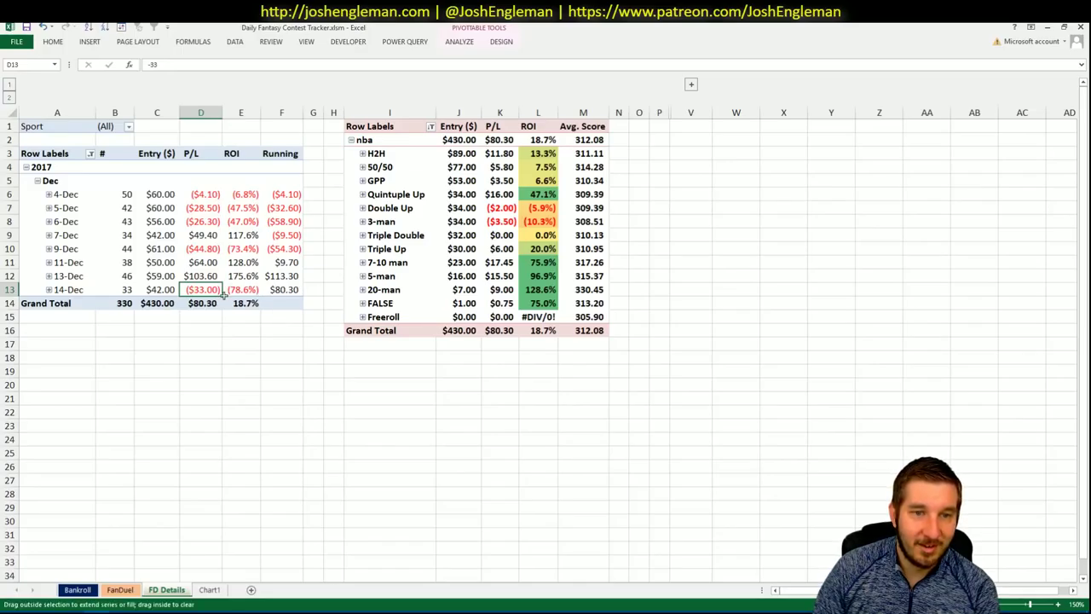
pyautogui.click(227, 290)
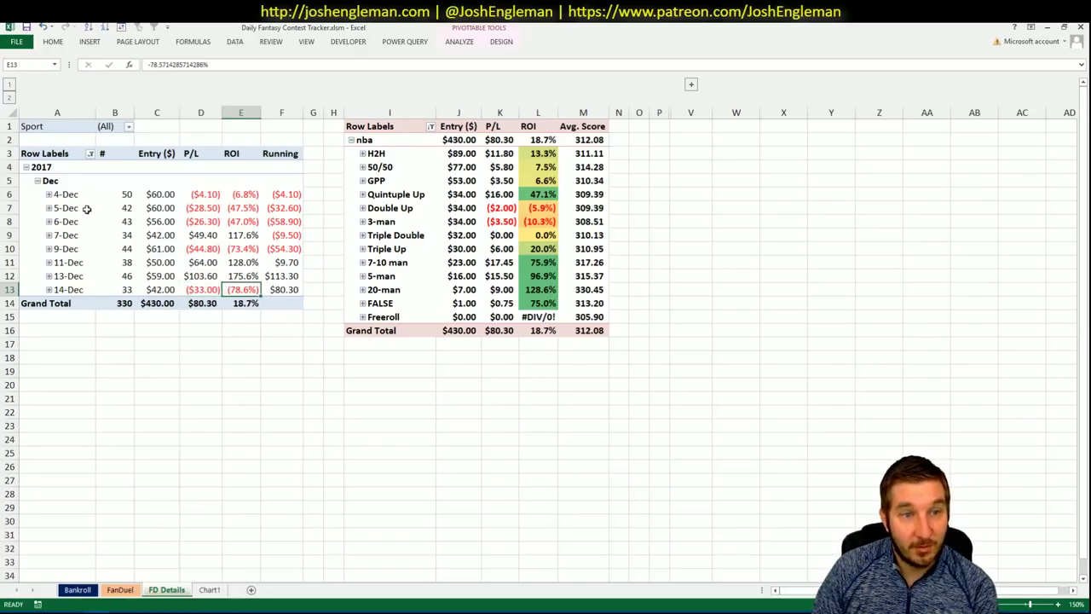
pyautogui.click(242, 303)
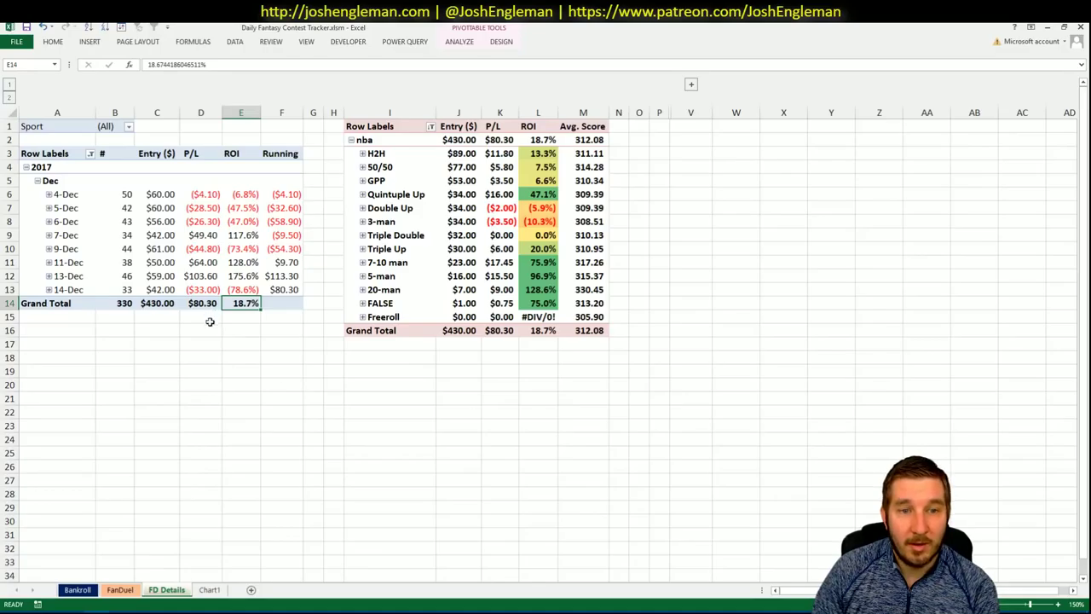
pyautogui.click(281, 304)
pyautogui.click(290, 290)
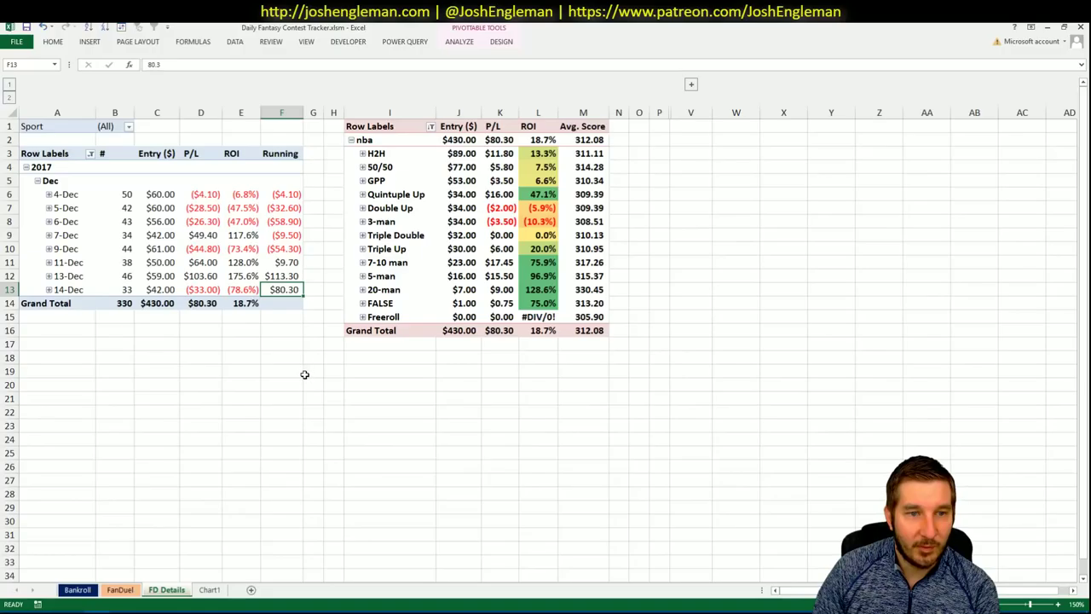
# - Check the NBA grand totals by contest type and display the Chart1 sheet of daily entries, P/L and running balance
pyautogui.click(562, 339)
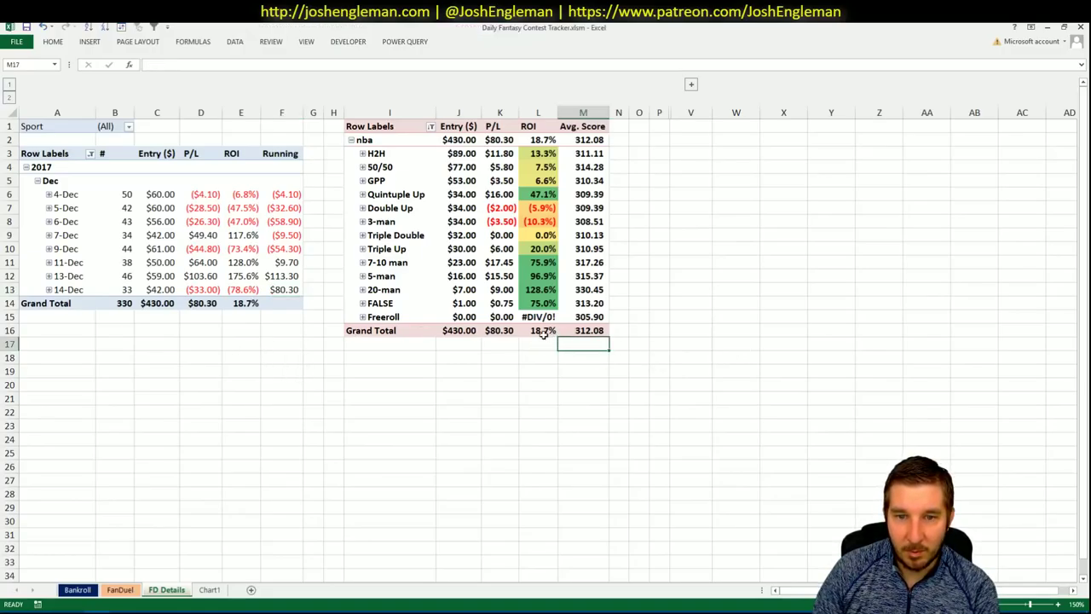
pyautogui.click(463, 346)
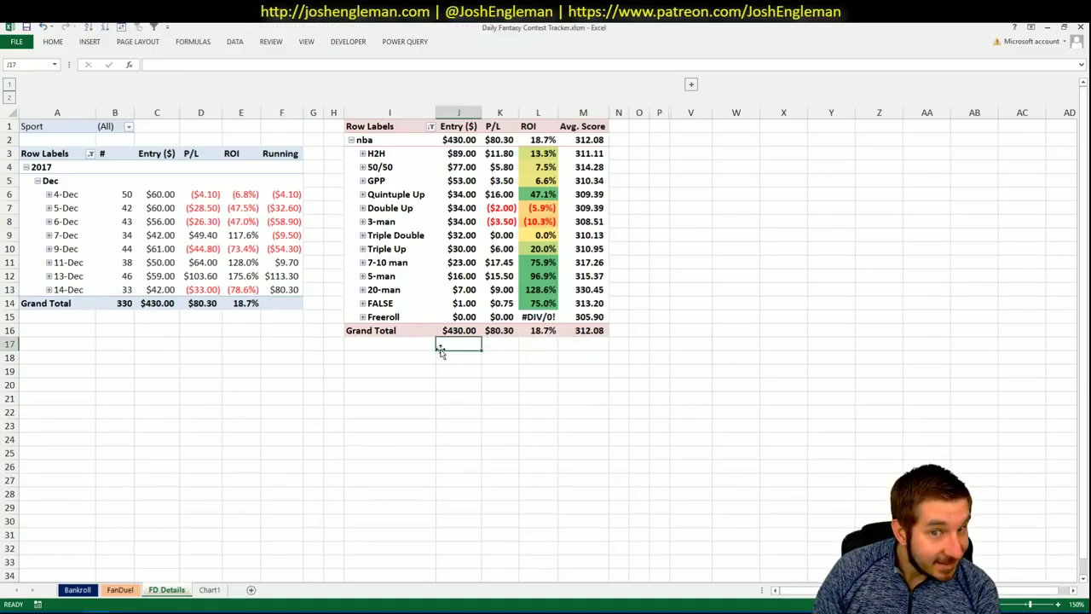
pyautogui.click(413, 343)
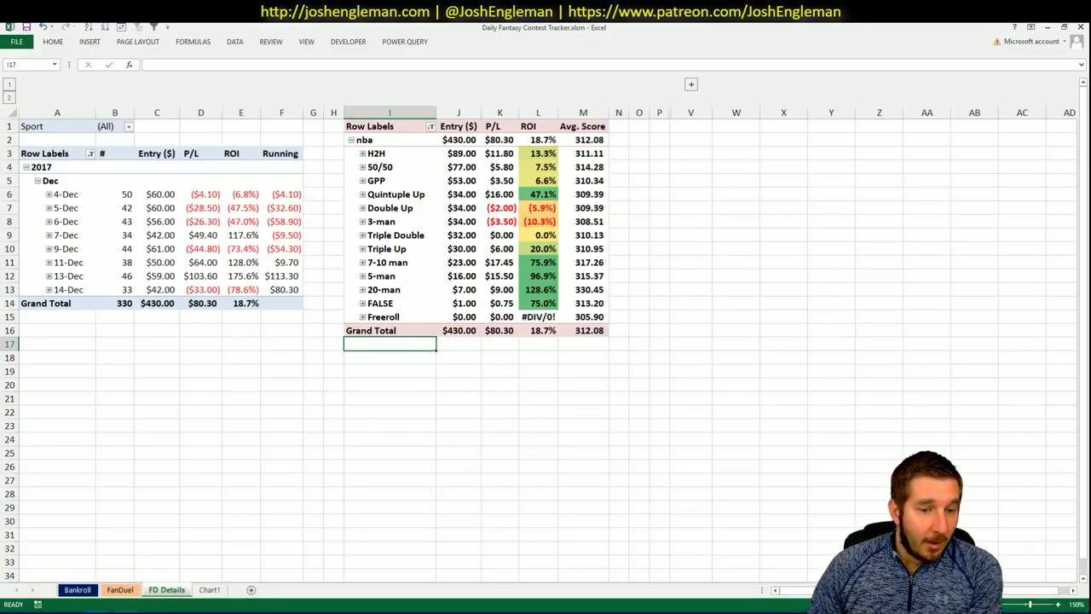
pyautogui.click(209, 589)
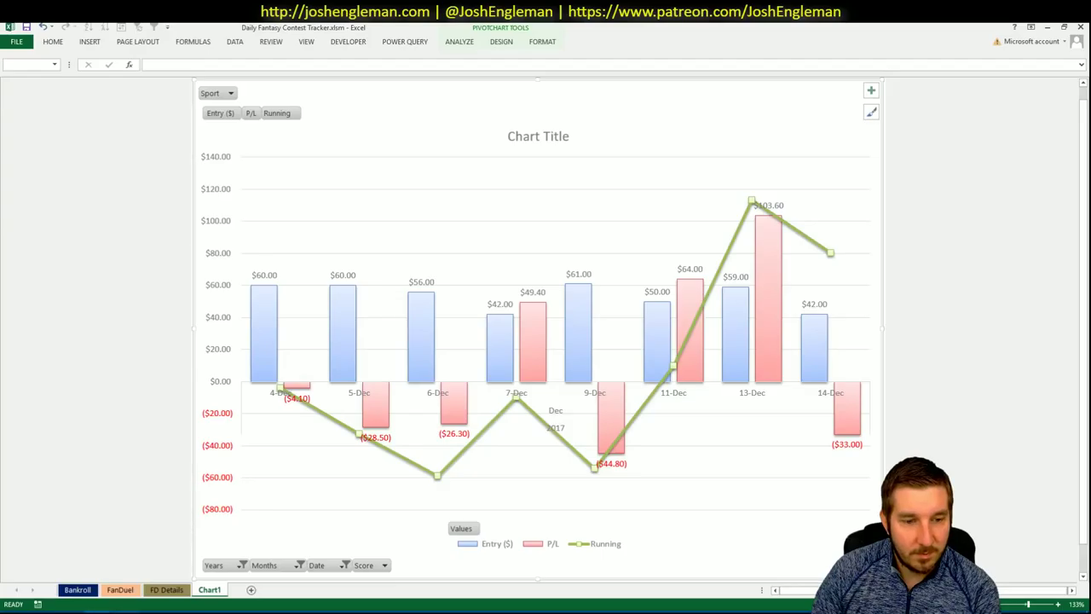
# - Return to the 2017.12.15 workbook and switch to the browser's DraftKings NBA $110K Sharpshooter page
pyautogui.moveTo(51, 612)
pyautogui.click(60, 564)
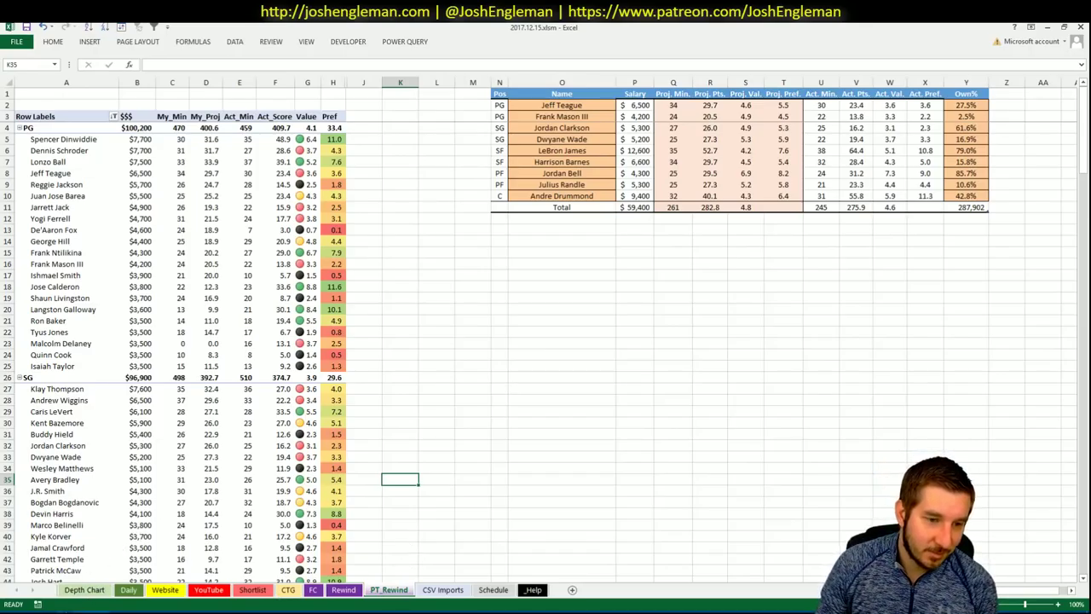
pyautogui.hotkey('alt', 'Tab')
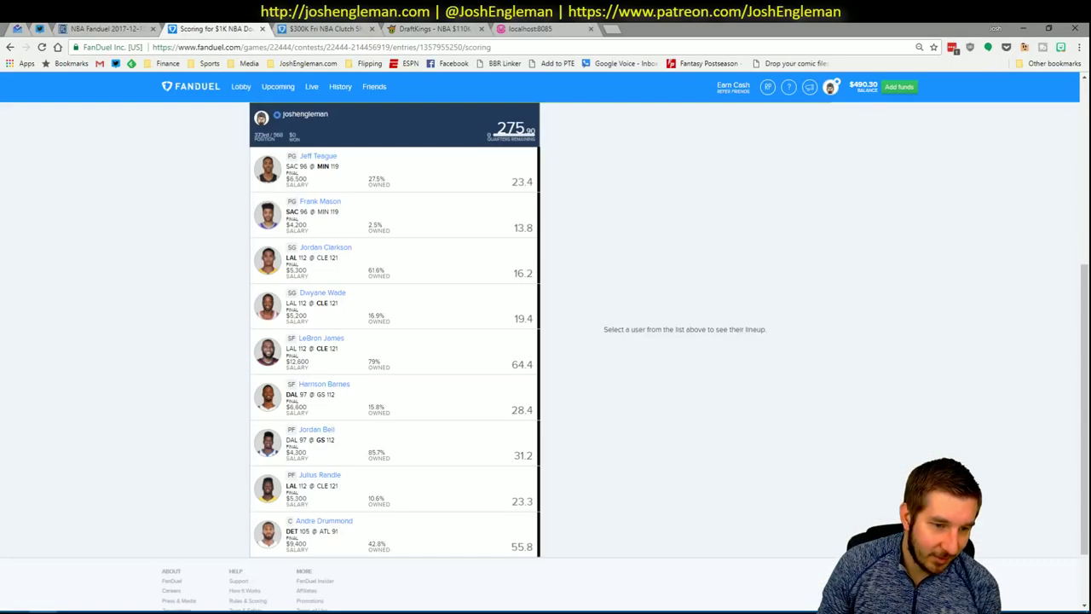
pyautogui.click(433, 28)
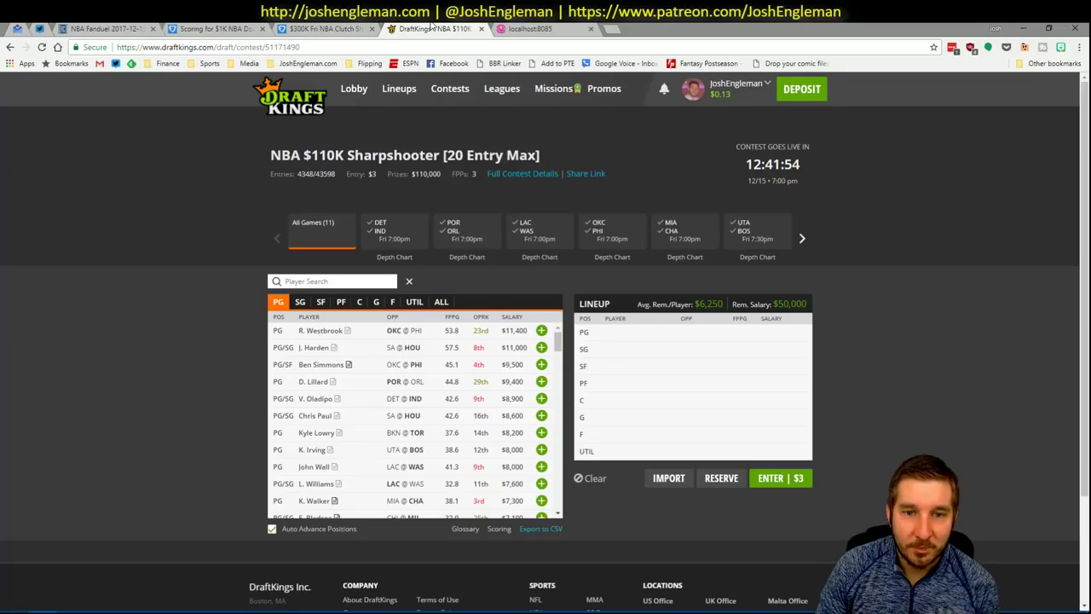
# - Open the DraftKings contest history and examine the lineup scoring and standings of the first NBA $8K Sharpshooter entry
pyautogui.click(467, 96)
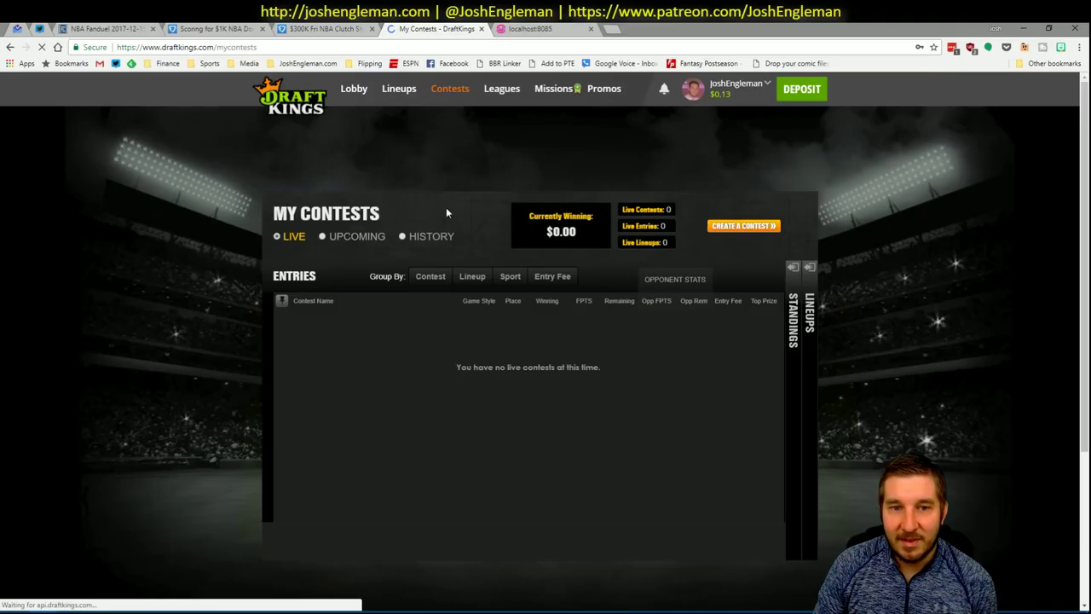
pyautogui.click(339, 240)
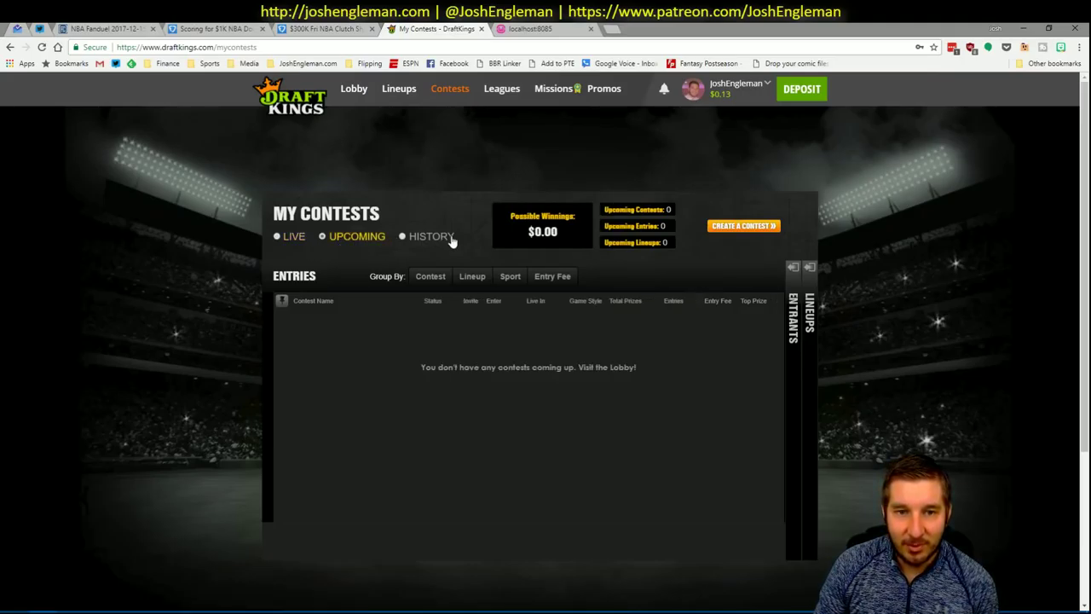
pyautogui.click(413, 238)
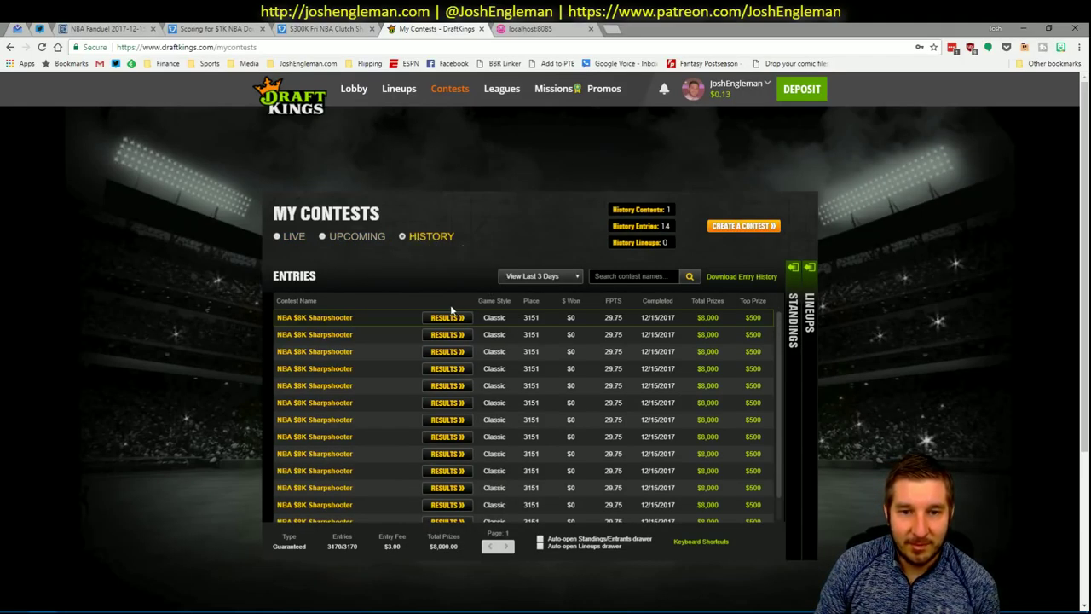
pyautogui.click(444, 319)
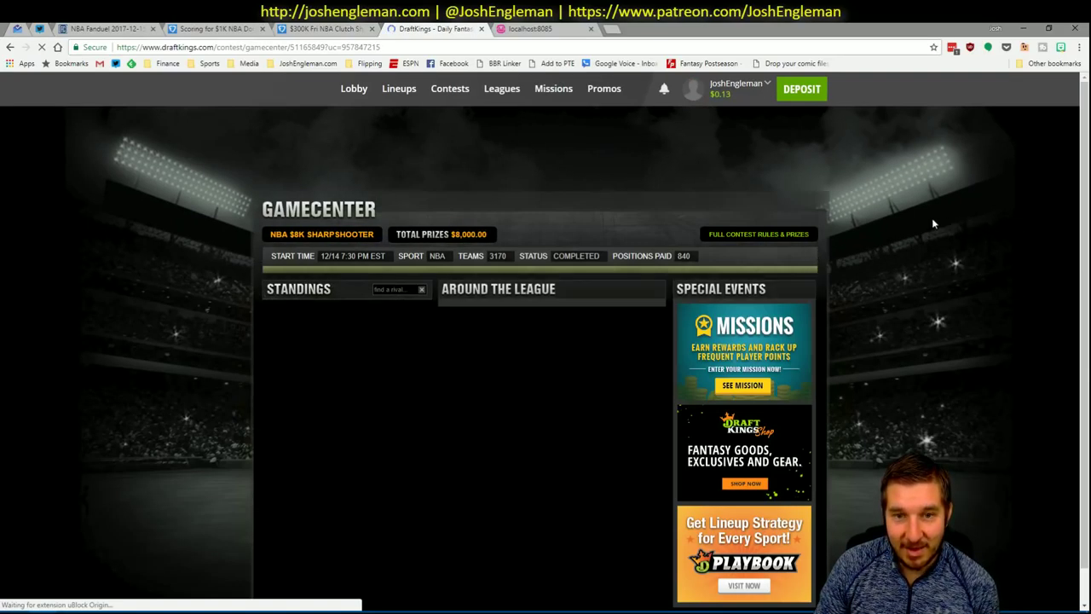
pyautogui.scroll(-2, 425, 550)
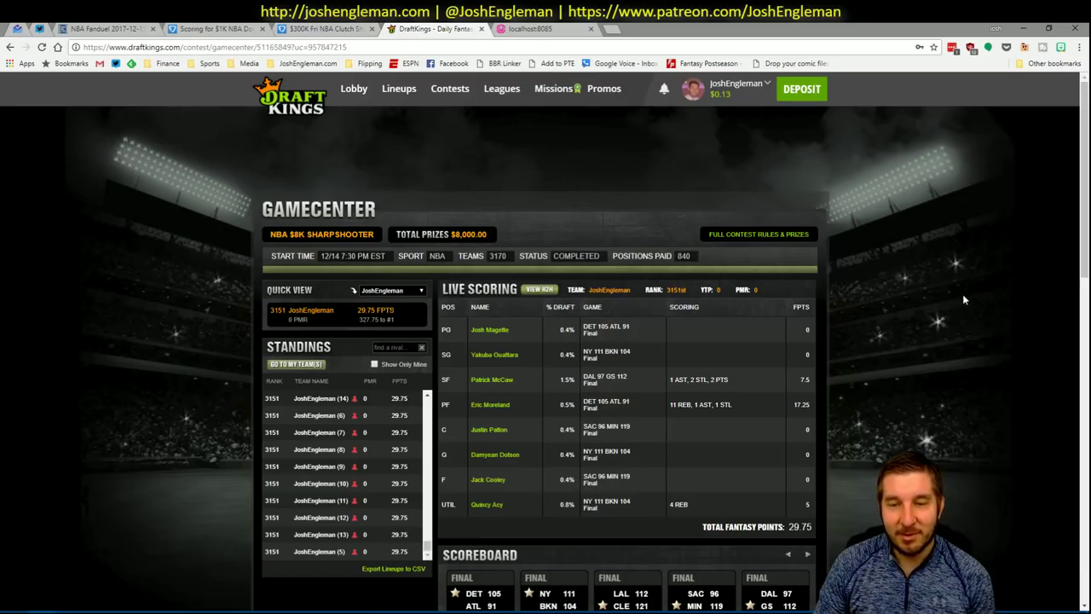
pyautogui.scroll(-1, 856, 360)
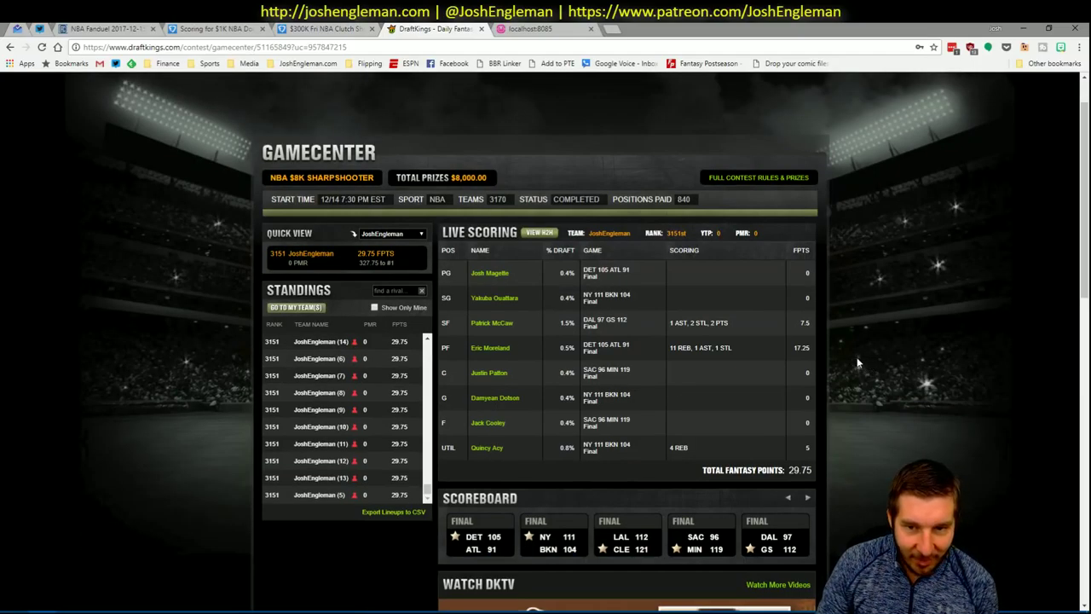